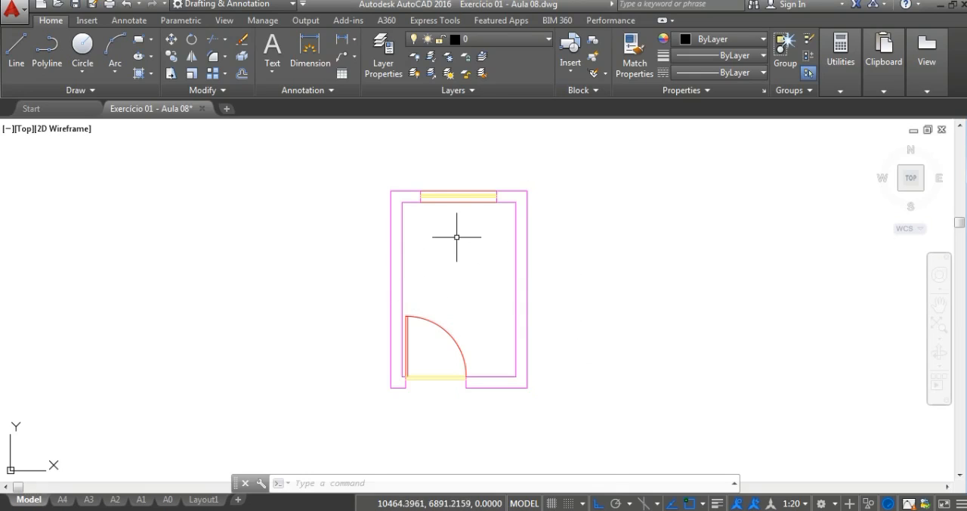
middle_drag(491, 291, 485, 285)
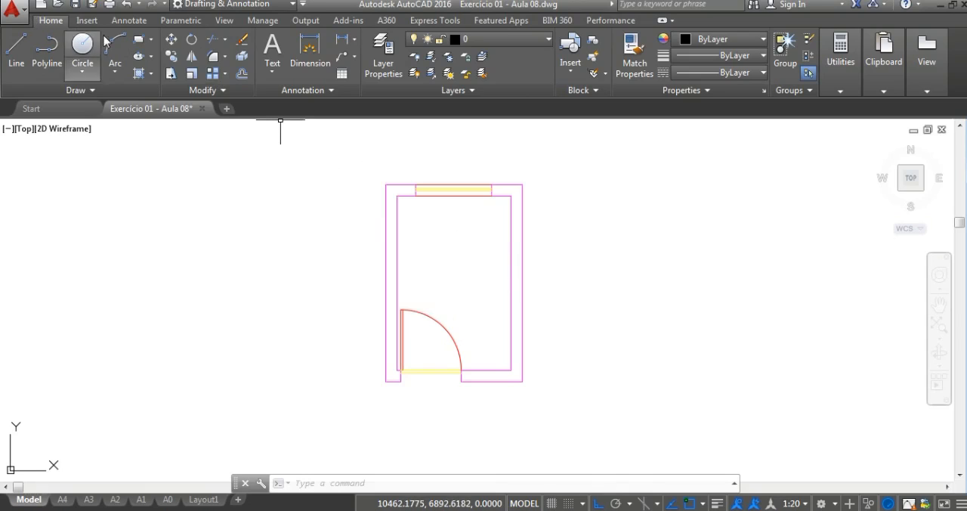
click(273, 73)
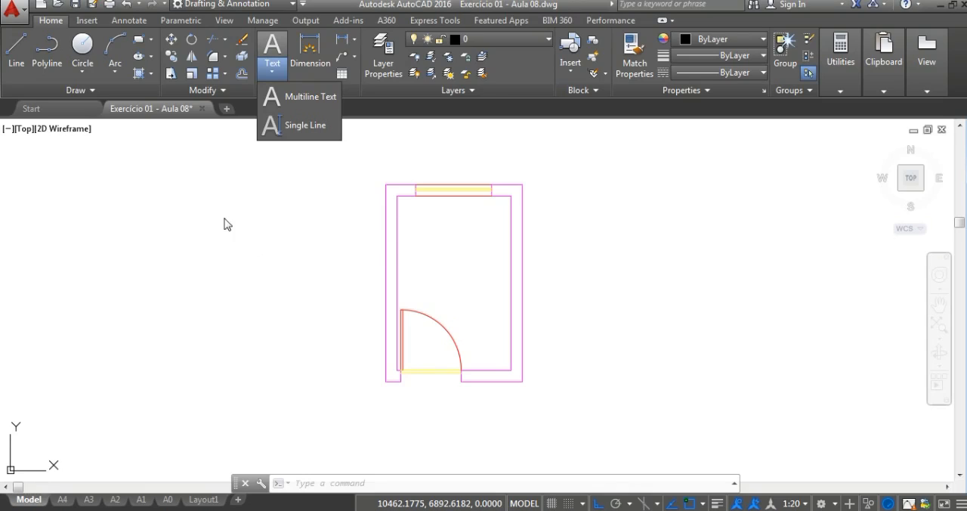
click(133, 23)
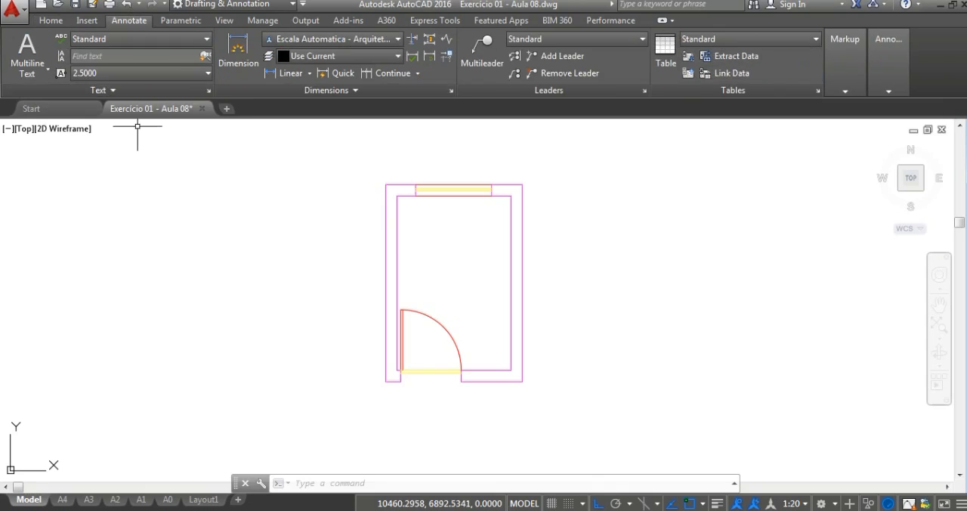
click(36, 72)
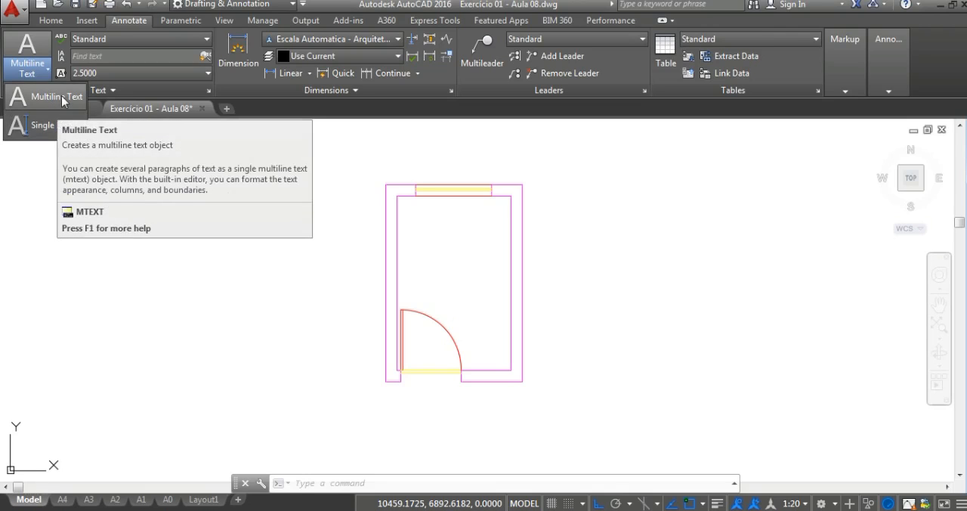
Step: Make Annotative the current text style
click(153, 41)
click(156, 38)
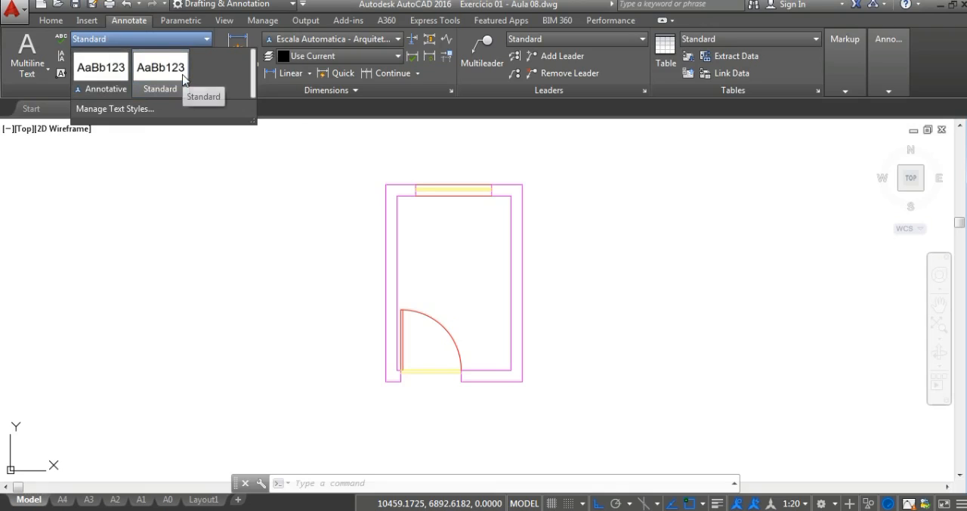
click(111, 71)
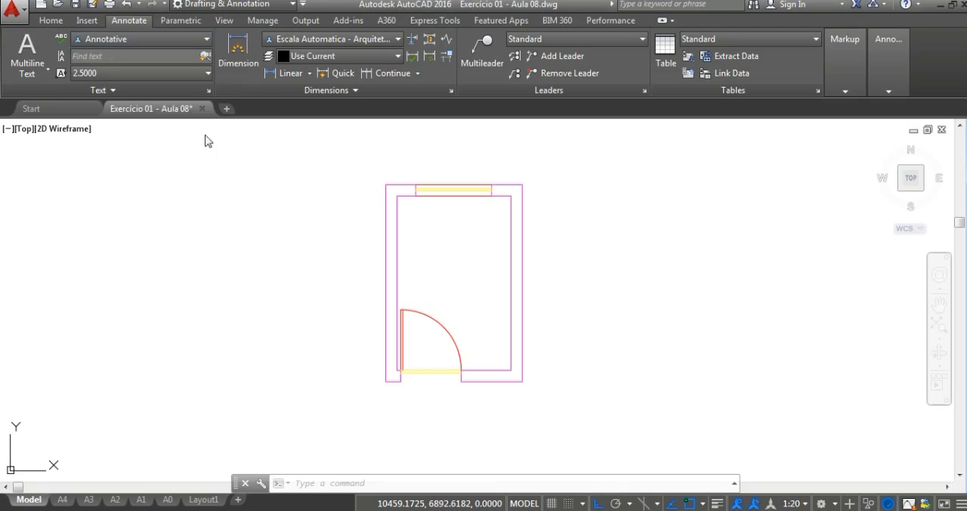
Step: Set the annotation scale of the current view to 1:1
click(801, 503)
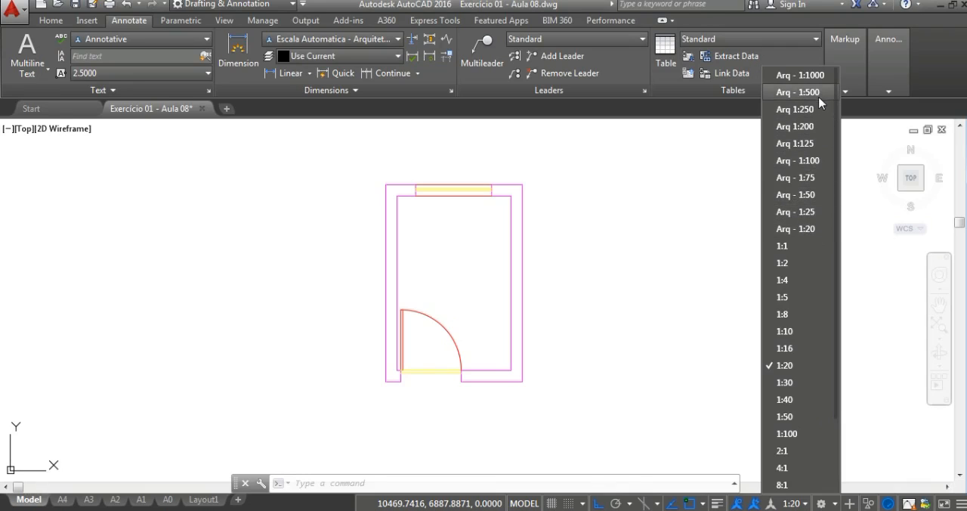
click(810, 246)
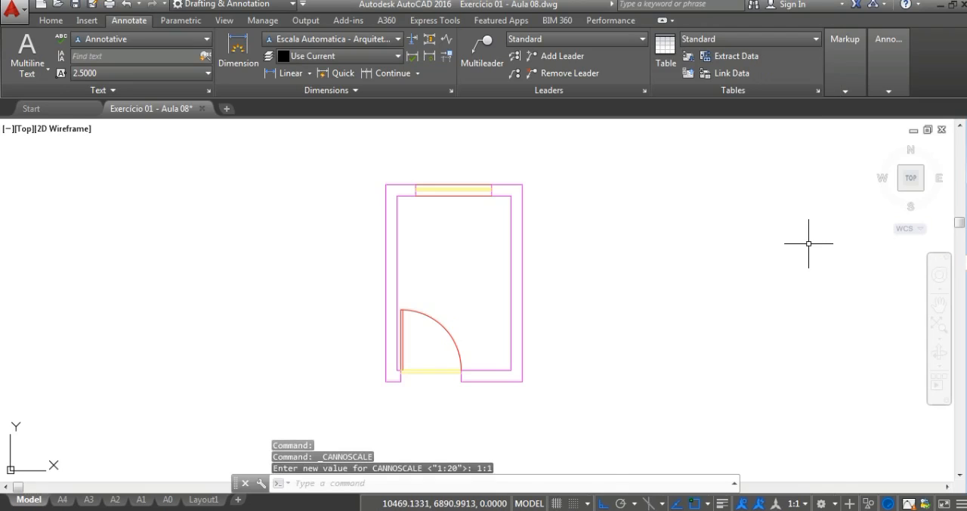
click(798, 503)
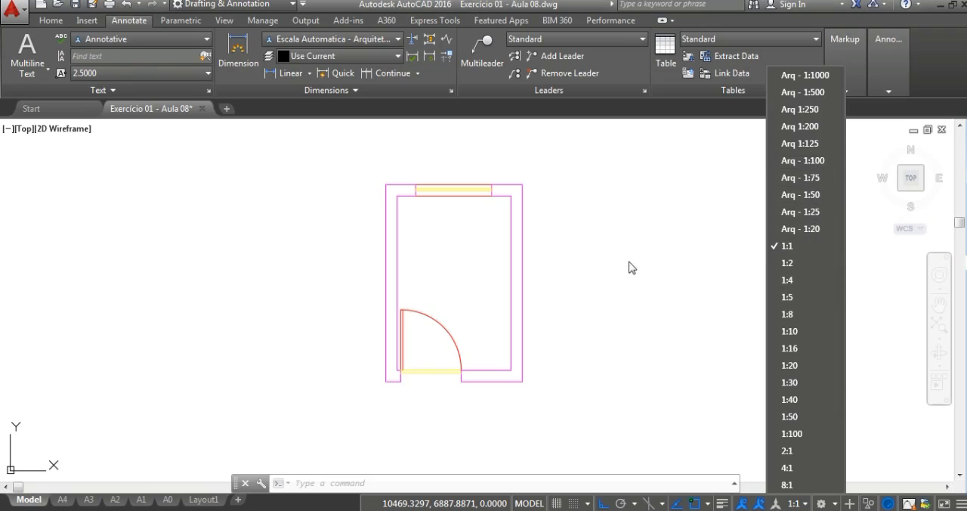
click(633, 272)
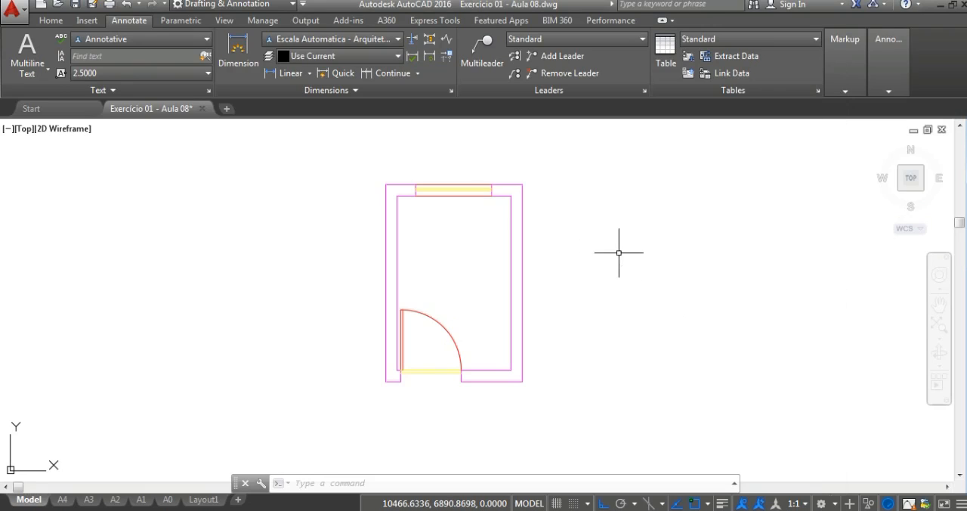
Step: Create a new text style named "Texto padrão" based on the Standard style
click(144, 39)
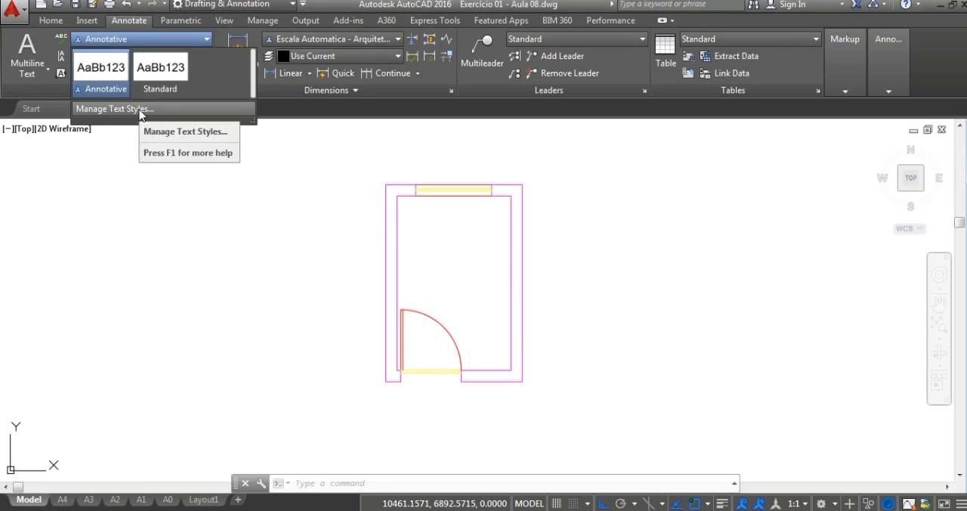
click(140, 110)
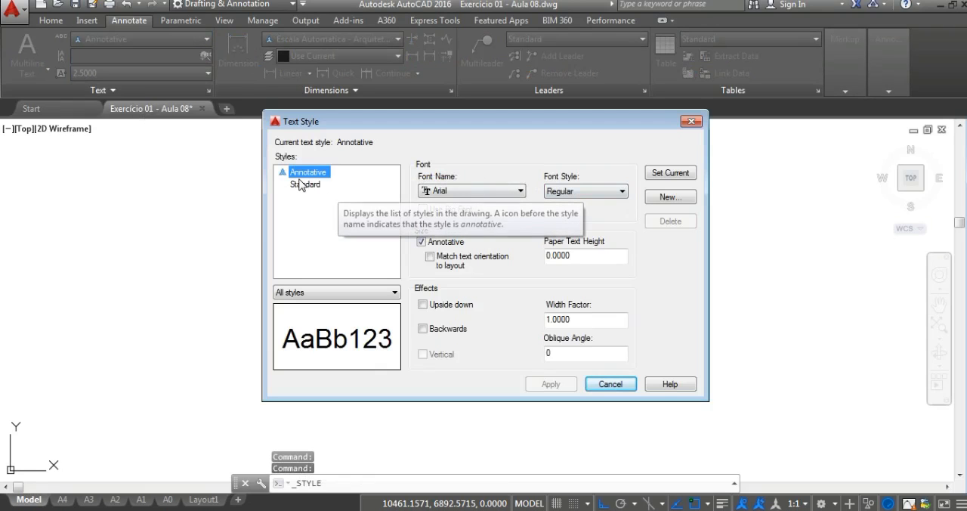
click(306, 185)
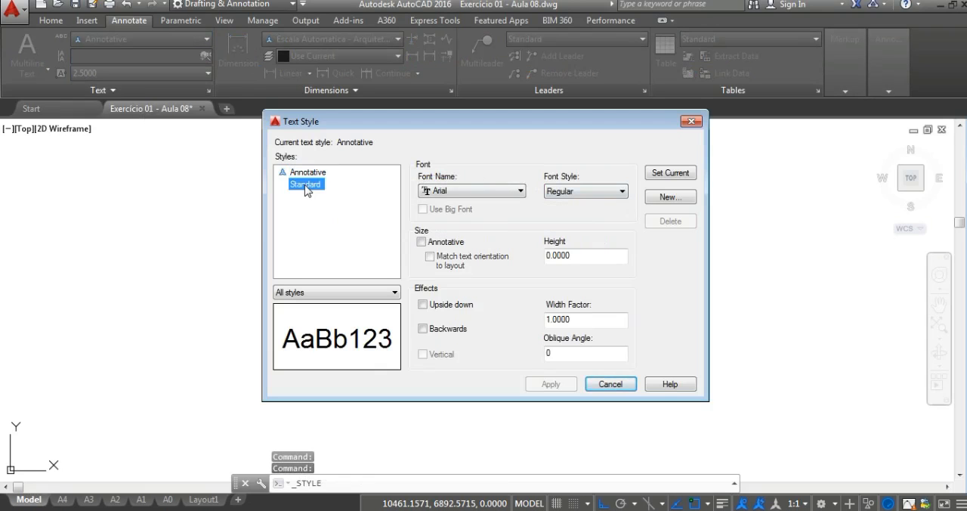
click(669, 198)
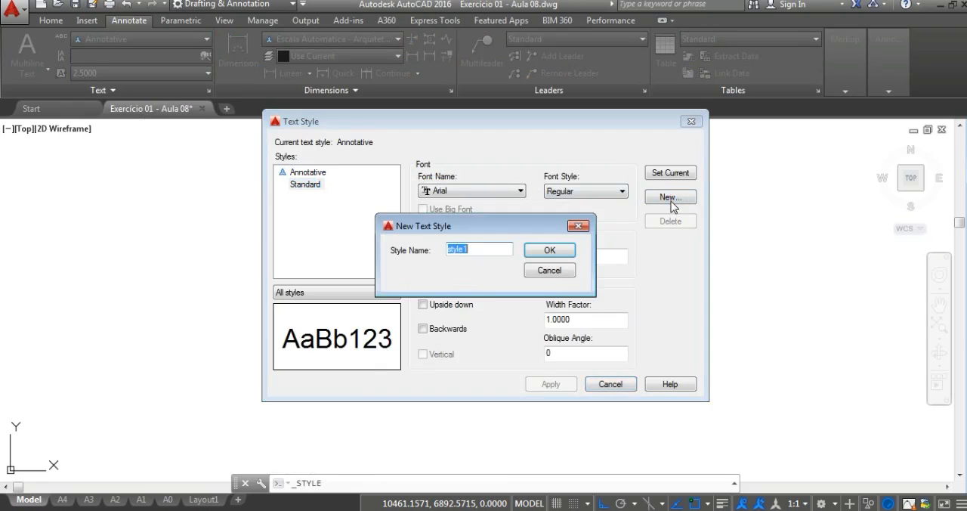
text(T)
click(557, 251)
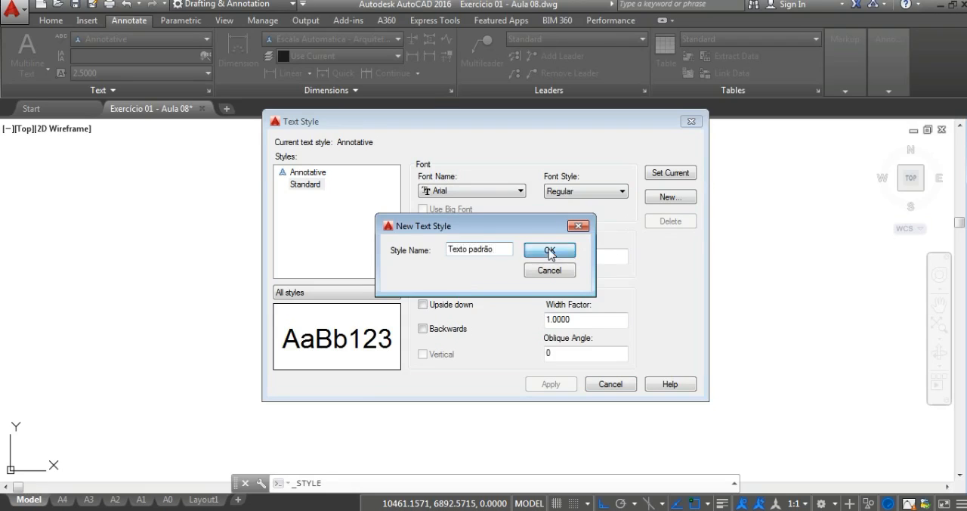
Step: Browse the fonts available for the Texto padrão style, keeping Arial selected
click(451, 194)
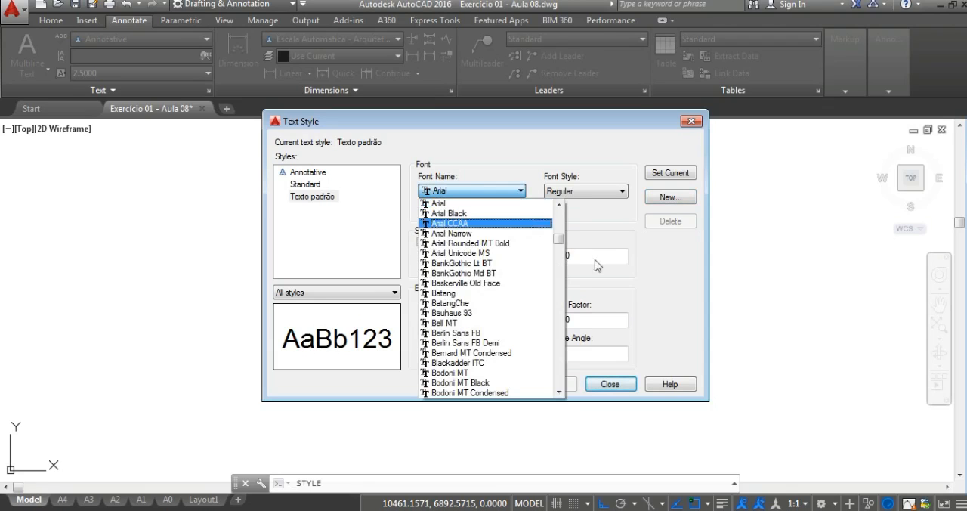
drag(562, 240, 564, 346)
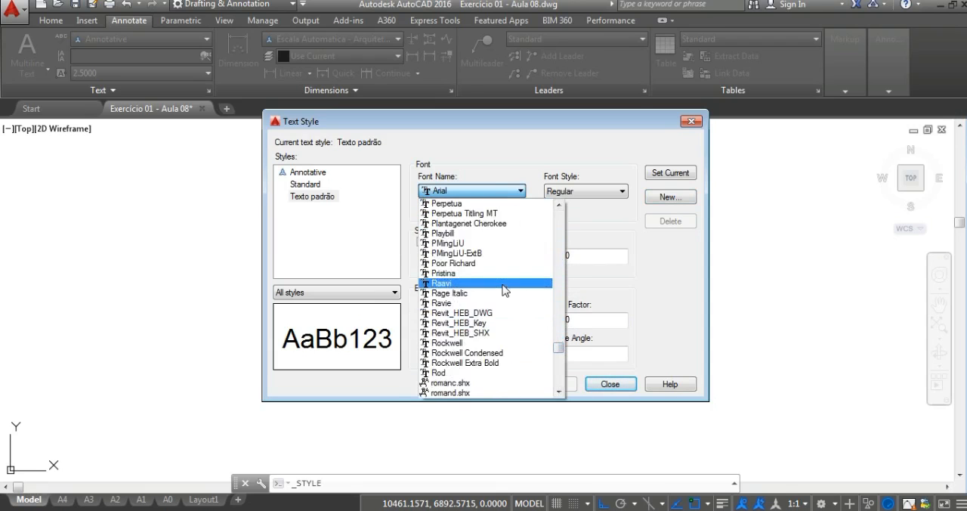
scroll(505, 290, down, 3)
drag(559, 358, 566, 214)
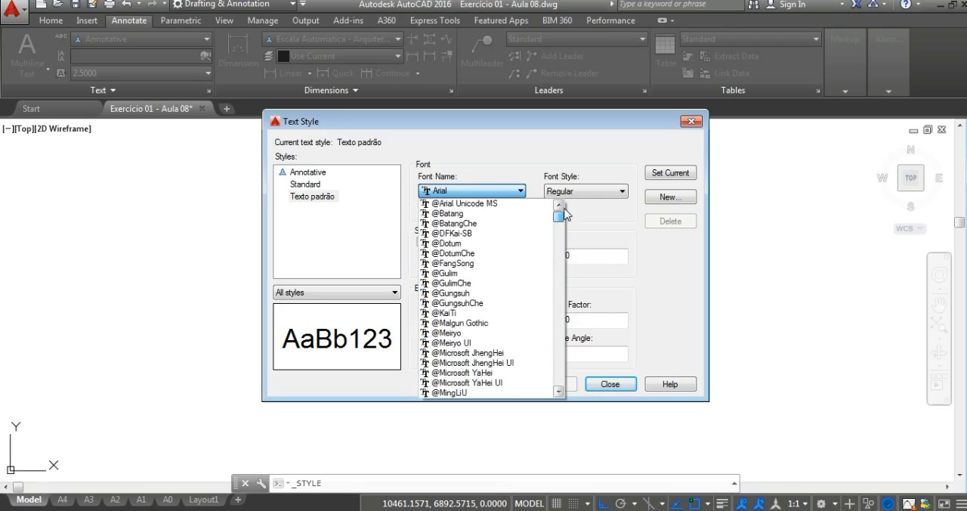
click(491, 193)
click(493, 193)
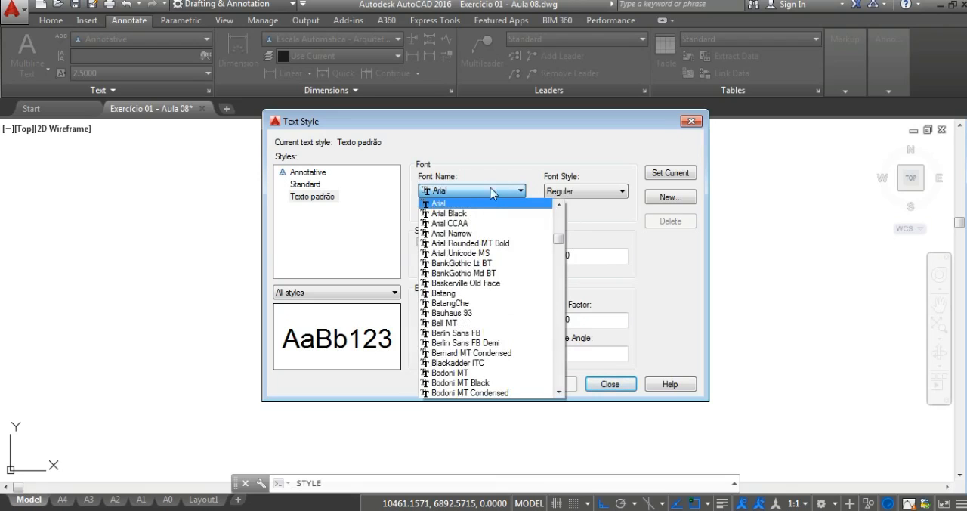
click(513, 194)
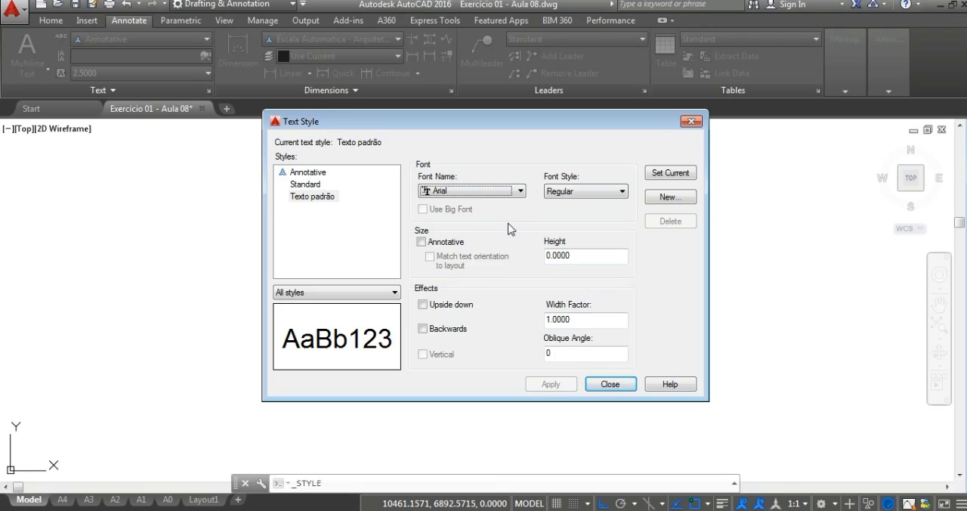
Step: Try switching the Annotative option on and off and a width factor of 2 on the Texto padrão style
click(422, 241)
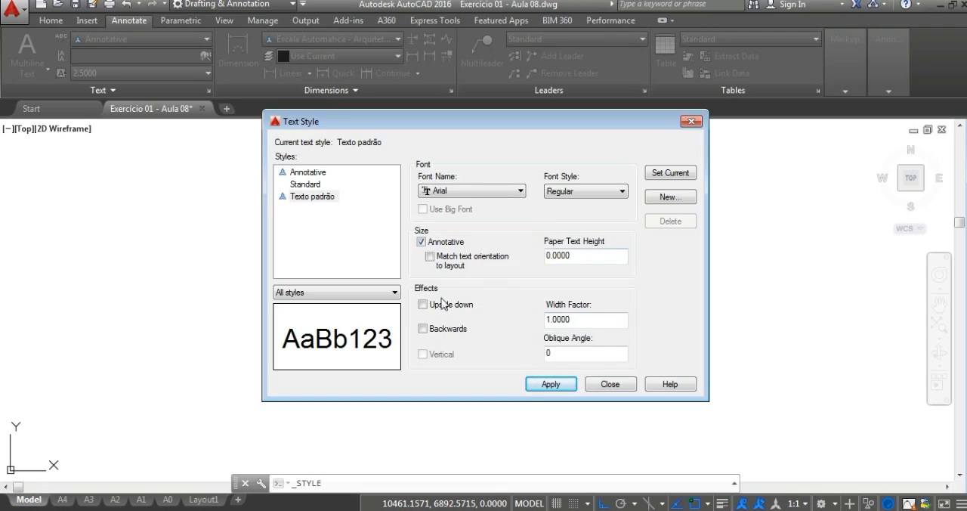
click(421, 242)
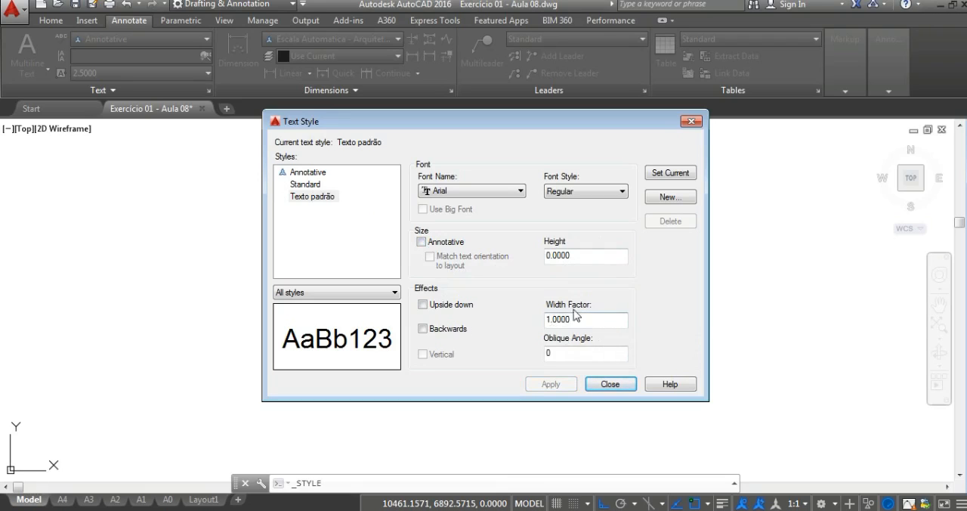
drag(587, 319, 532, 310)
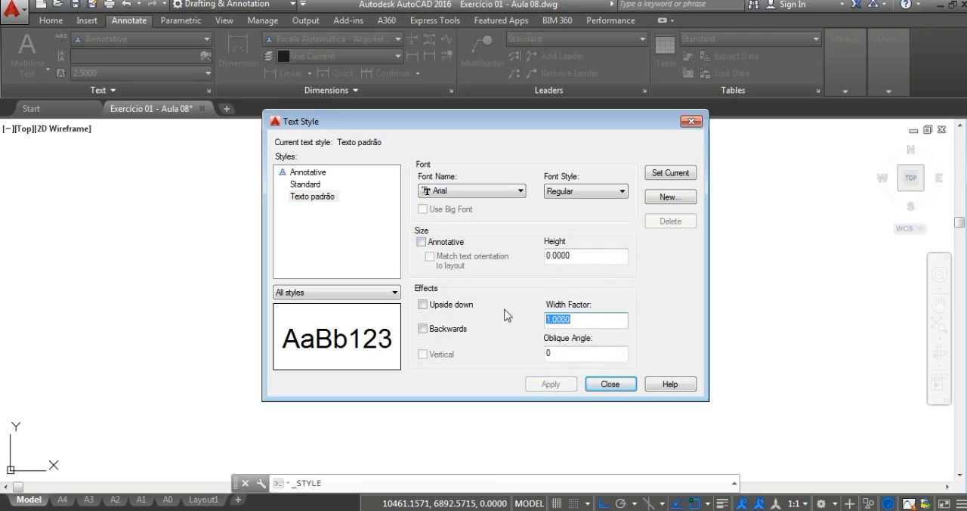
text(2)
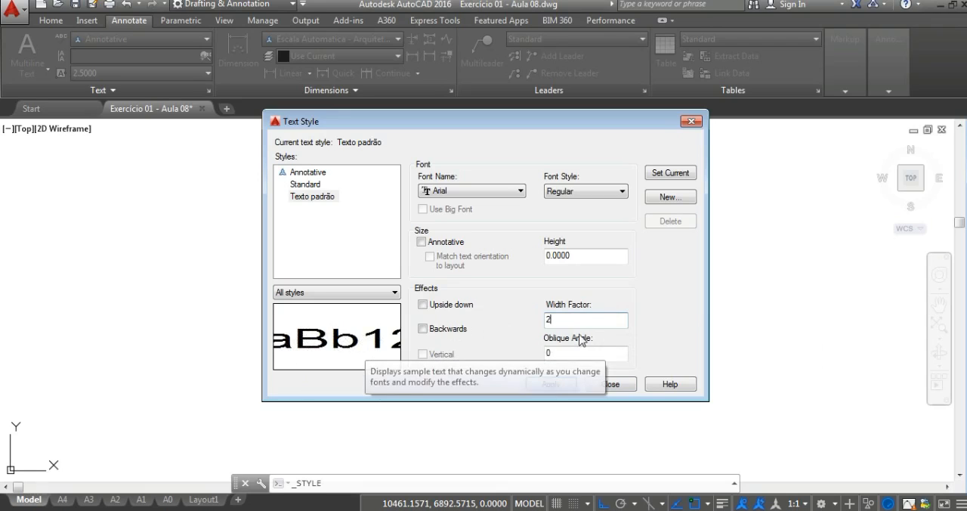
Step: Set the Texto padrão style's width factor to 1 and close the text style settings
double_click(558, 320)
text(1)
key(Return)
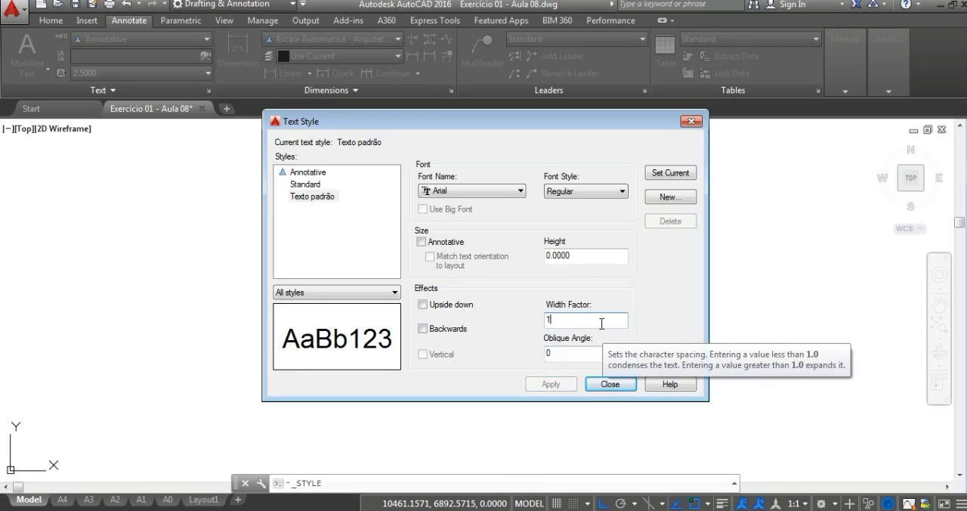
click(610, 384)
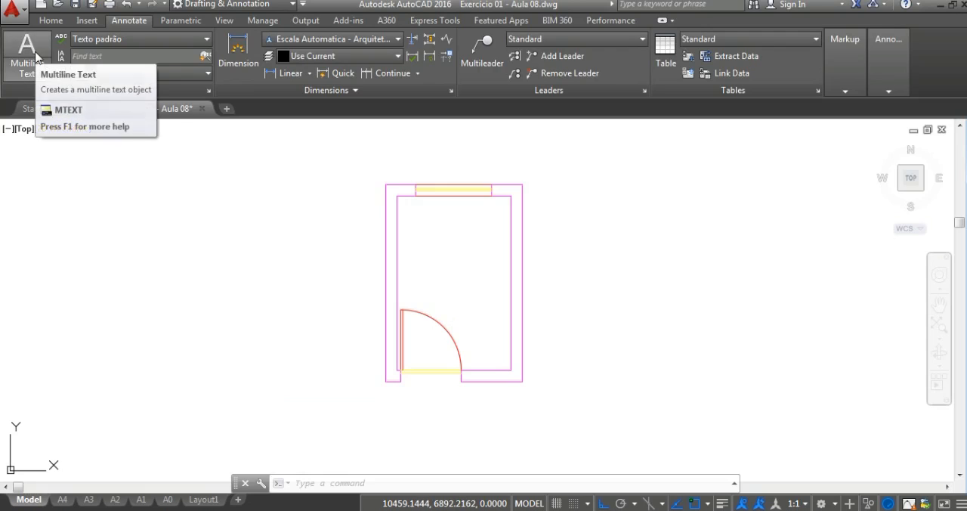
Step: Start a multiline text with a box about 1.3 units wide inside the room, between the window and the door
click(27, 74)
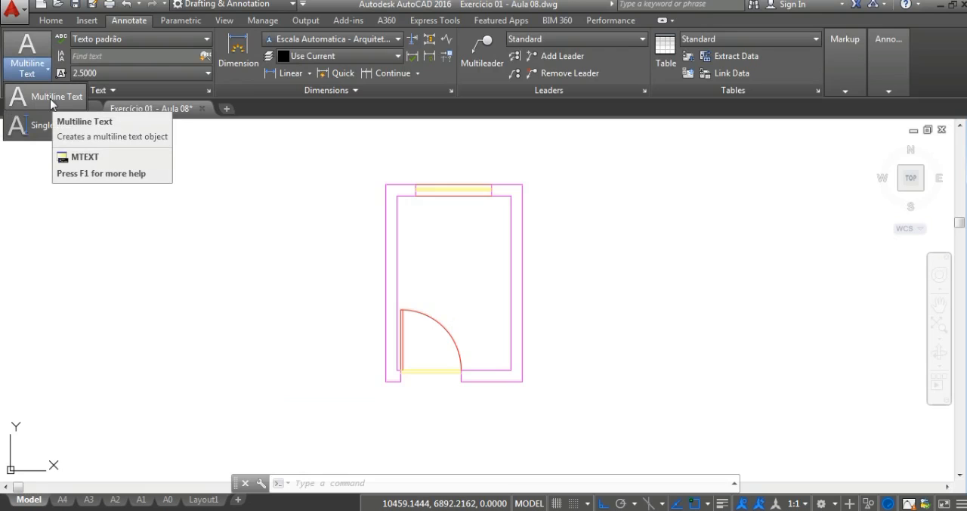
click(50, 100)
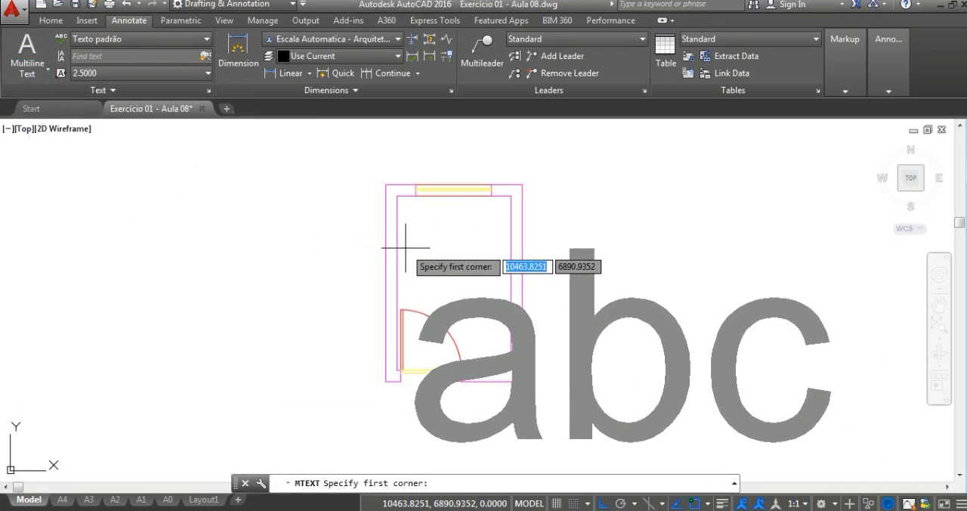
click(405, 248)
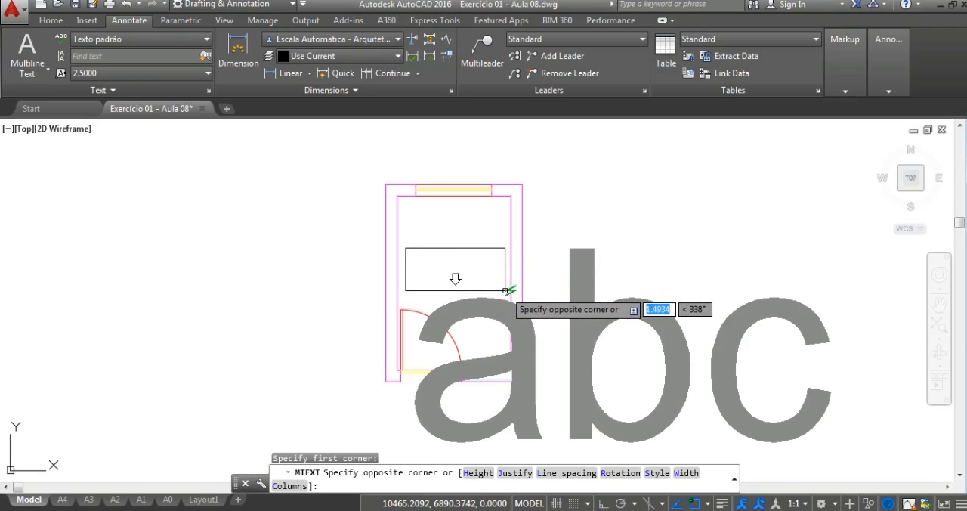
scroll(503, 289, up, 2)
click(504, 290)
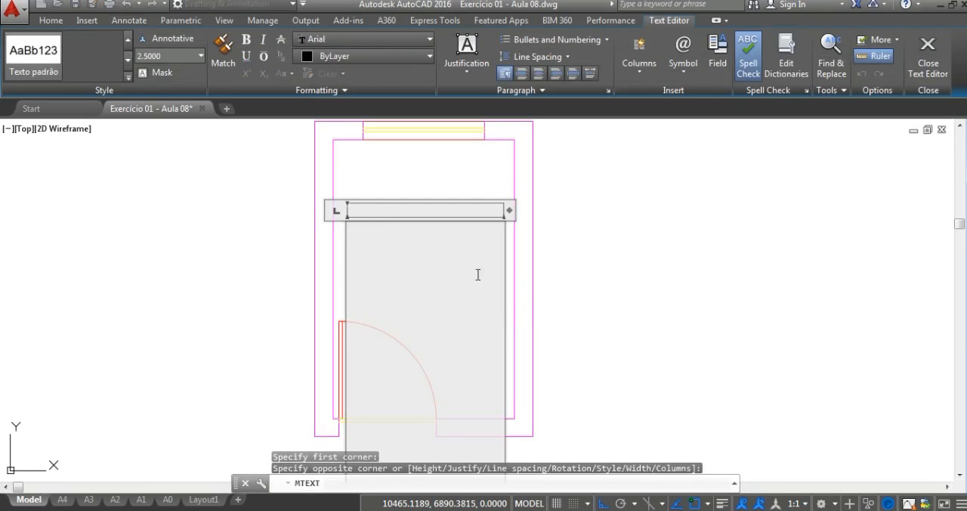
Step: Keep the multiline text's color ByLayer and set its text height to 0.05
scroll(409, 281, down, 2)
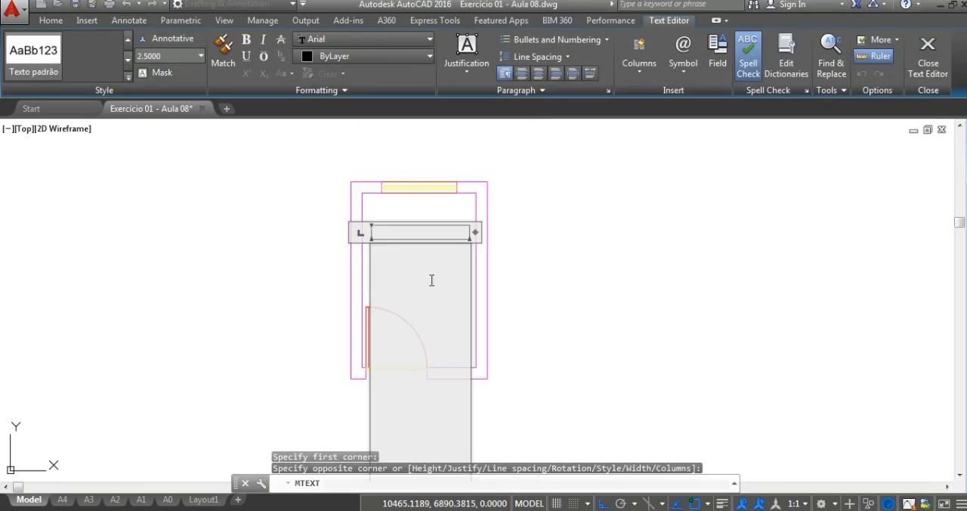
scroll(431, 280, down, 2)
middle_drag(426, 281, 418, 272)
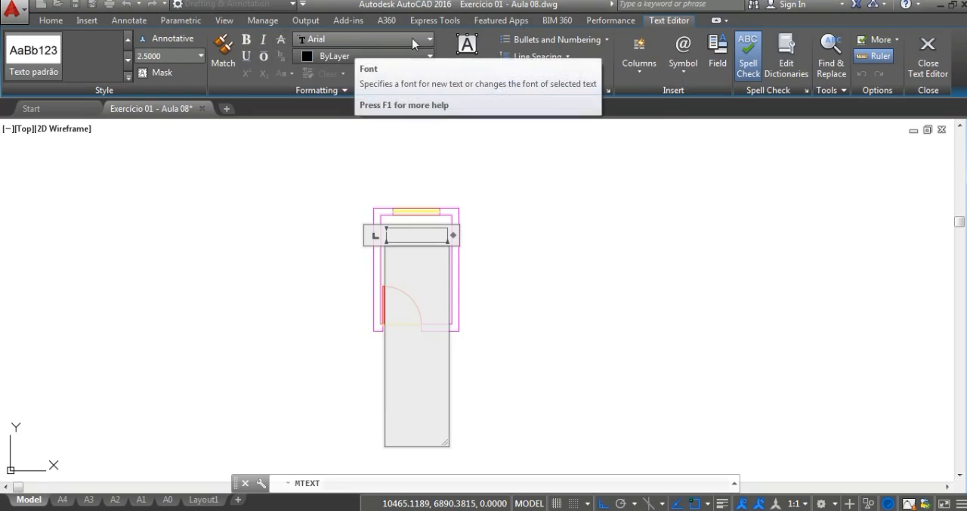
click(399, 57)
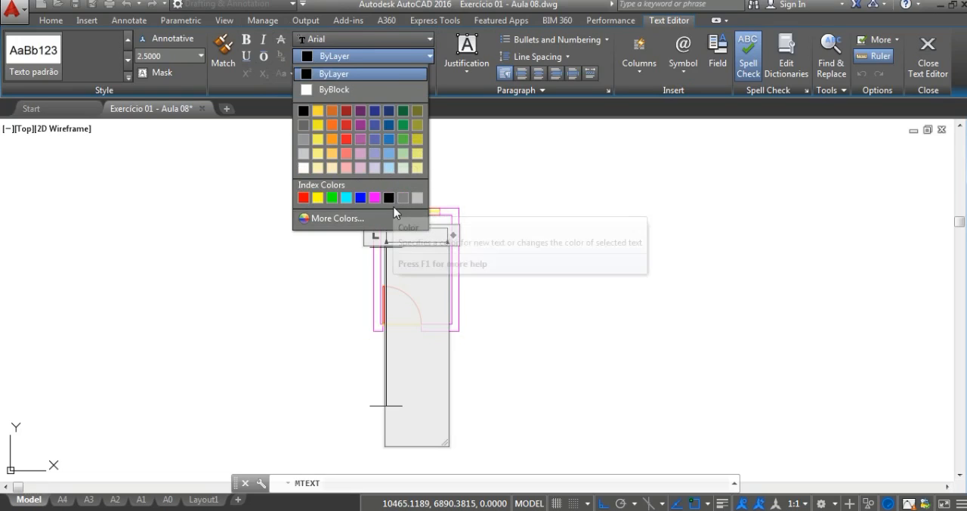
click(349, 72)
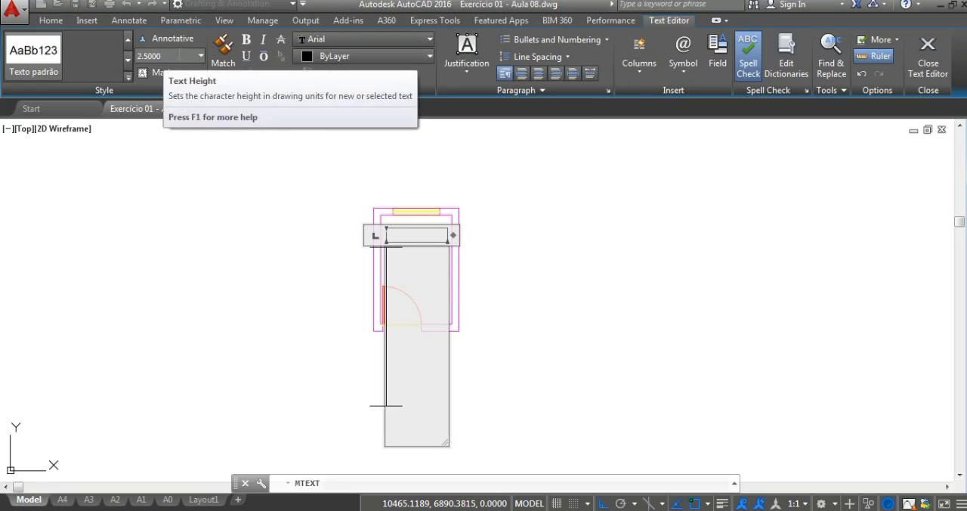
click(179, 53)
text(0.05)
key(Return)
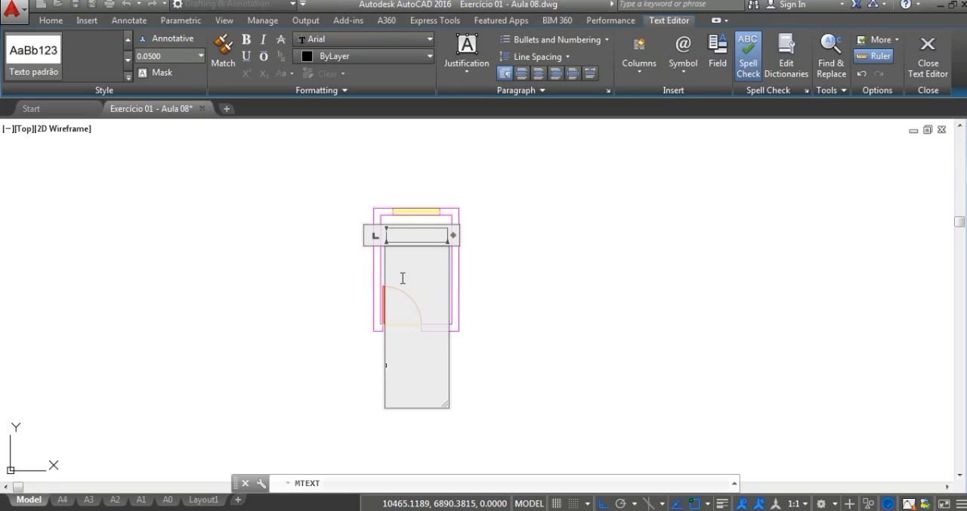
Step: Switch to the scale reference PDF in Adobe Acrobat Reader and review the text height for scale 1/25 and the calculation rule in the note
scroll(402, 278, up, 1)
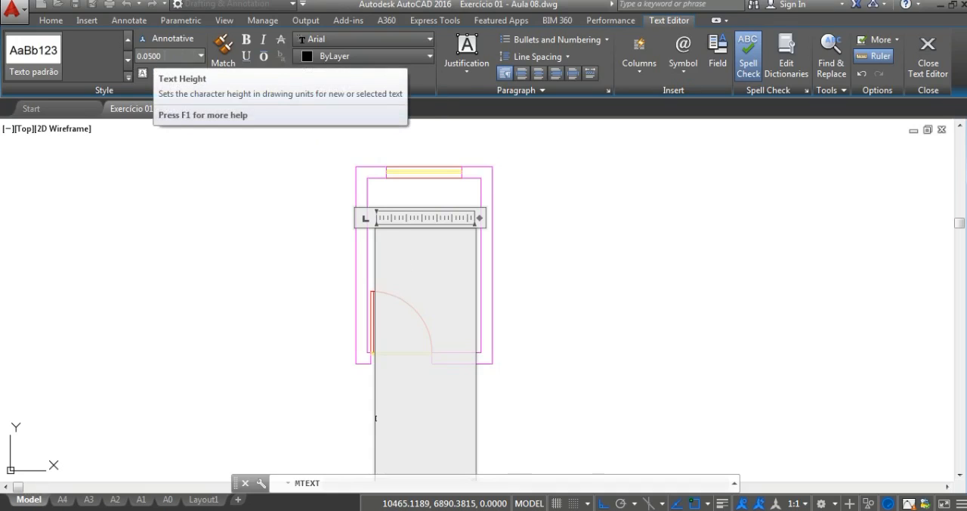
click(537, 510)
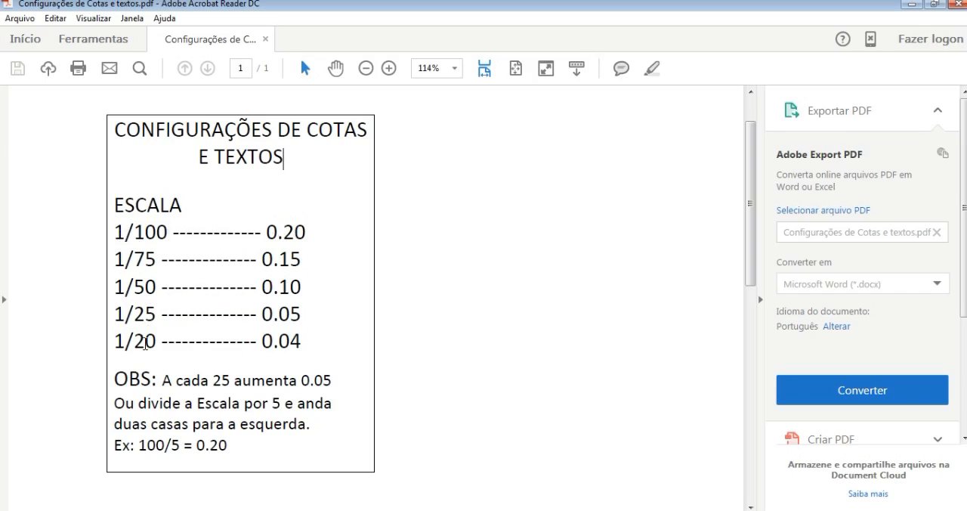
click(263, 313)
drag(262, 314, 302, 309)
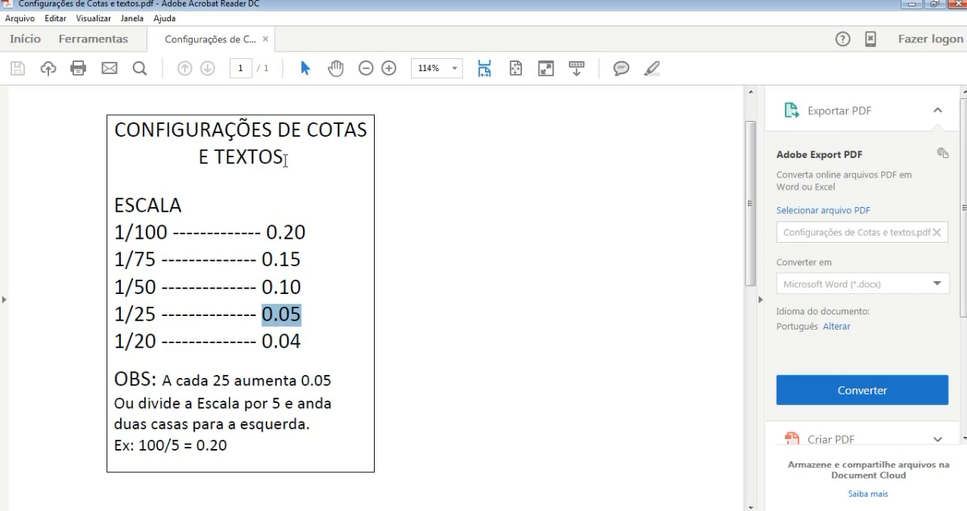
click(295, 153)
drag(278, 130, 368, 130)
click(285, 157)
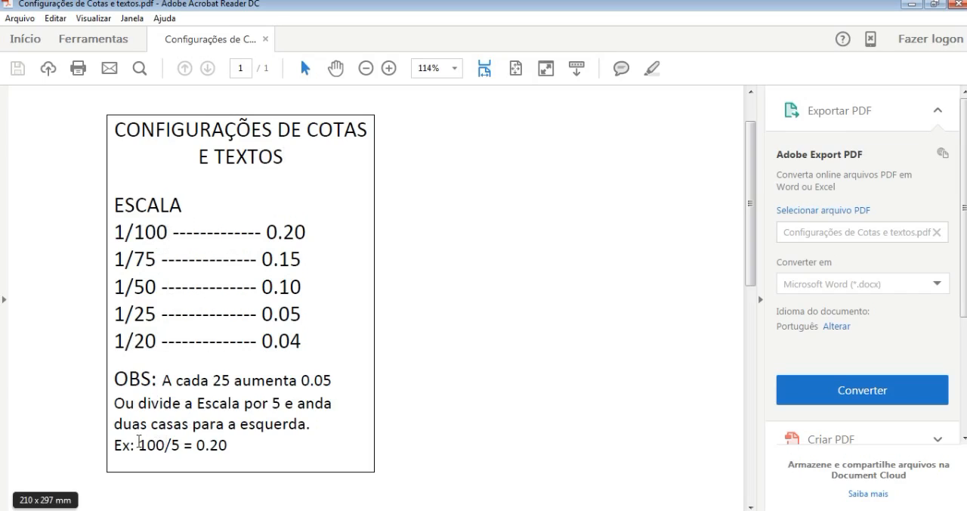
drag(165, 379, 316, 424)
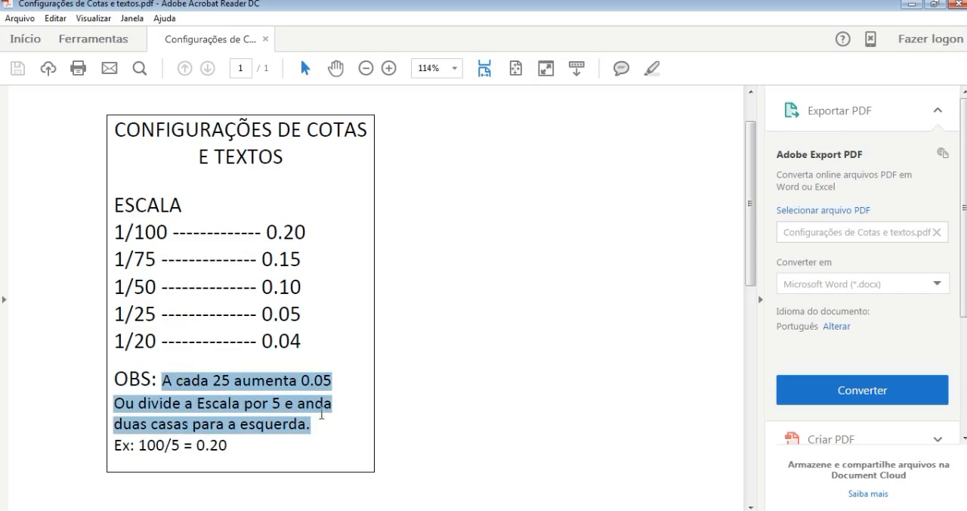
click(288, 427)
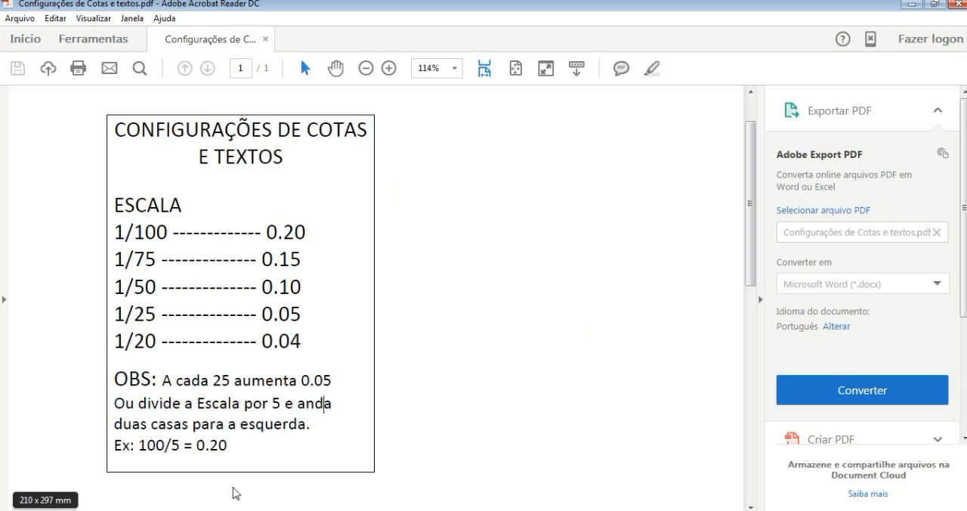
Step: Check the rule's example in the Windows calculator by dividing 100 by 5, and close the calculator
click(268, 510)
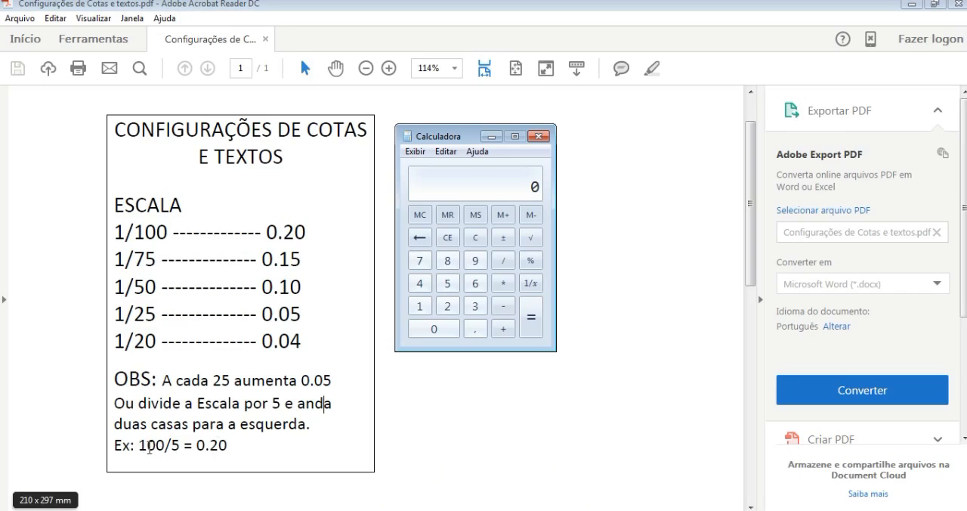
click(418, 308)
click(434, 330)
click(434, 330)
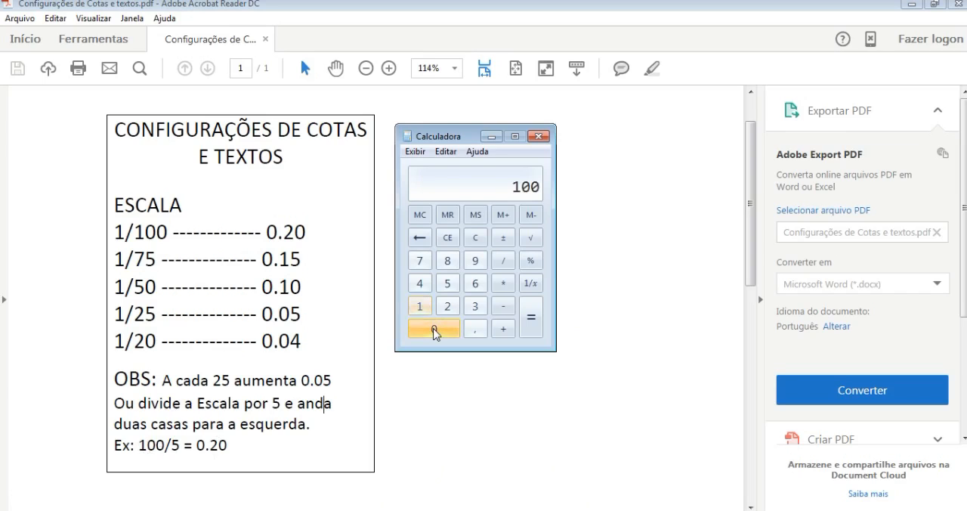
click(506, 263)
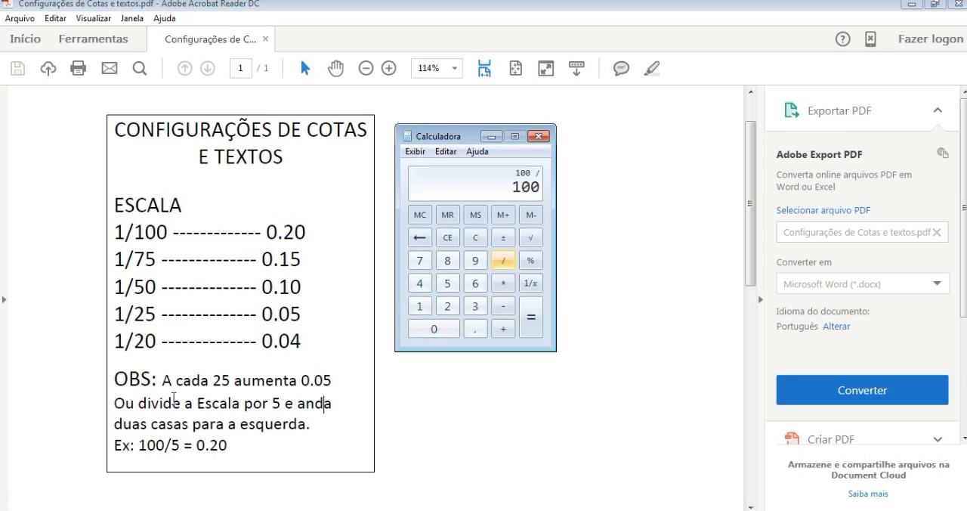
click(449, 287)
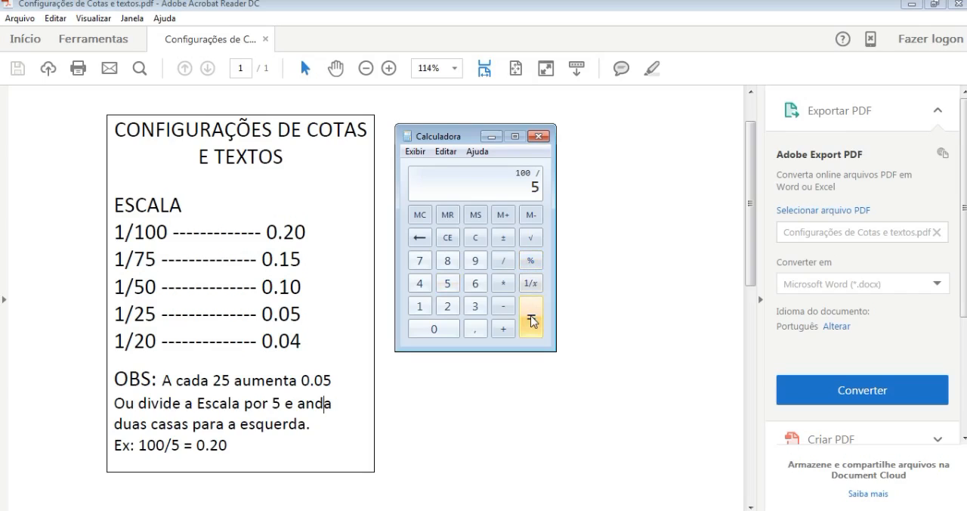
click(532, 320)
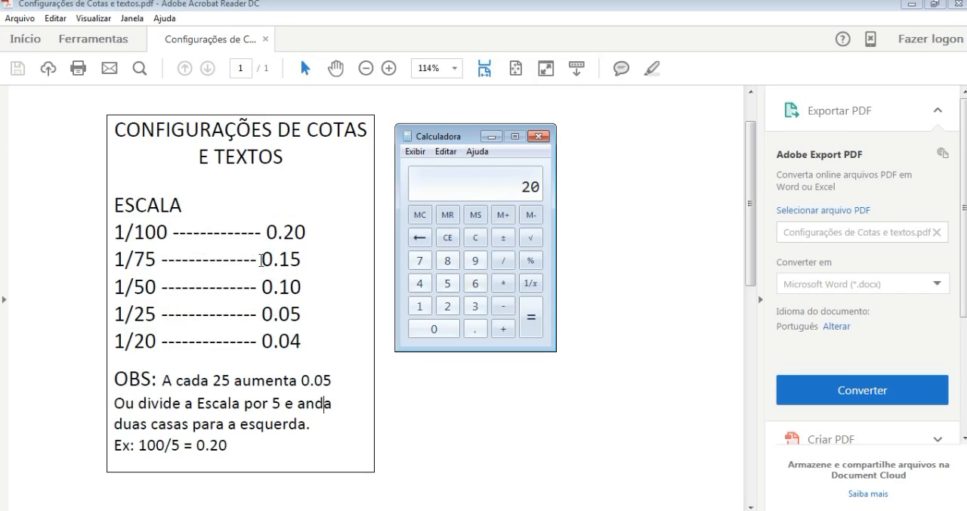
click(540, 134)
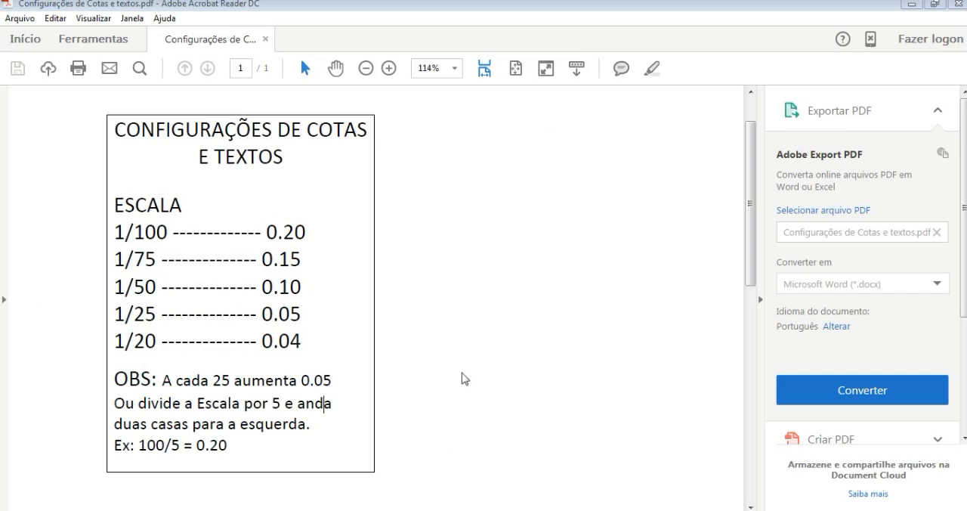
Step: Return to AutoCAD, enter AMBIENTE 01 as the multiline text and finish editing it
click(425, 510)
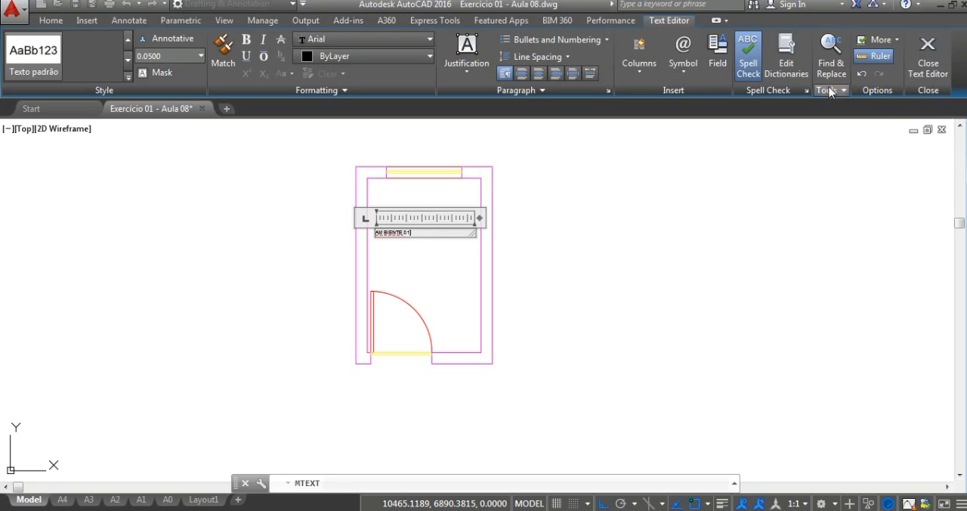
click(927, 63)
Step: Move the AMBIENTE 01 text with Ortho off by about 0.61 units at 316° to the middle of the room, above the door swing
scroll(385, 241, up, 2)
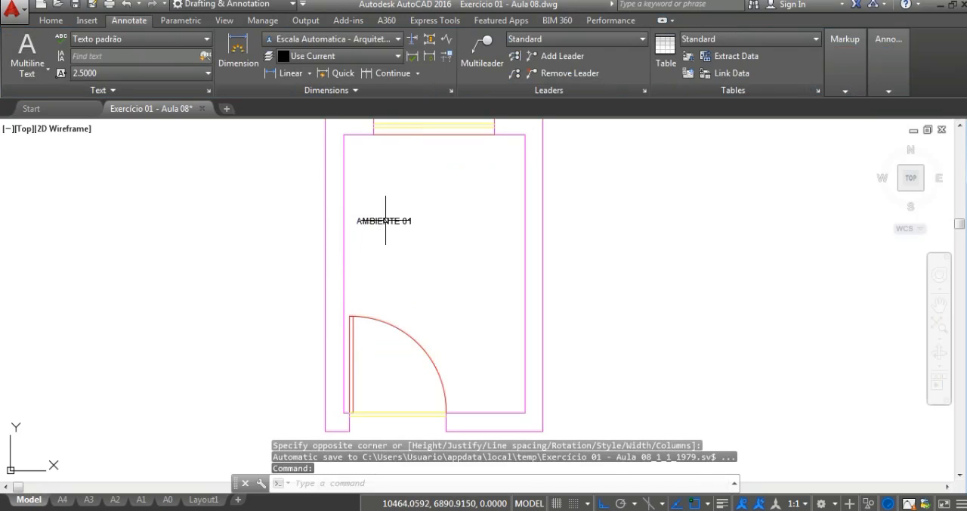
text(m)
key(Return)
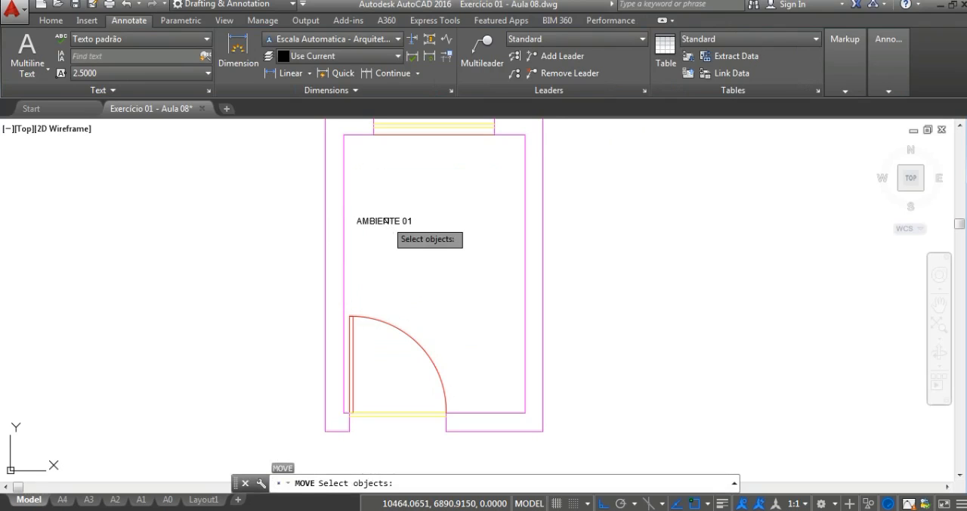
click(386, 221)
key(Return)
click(388, 220)
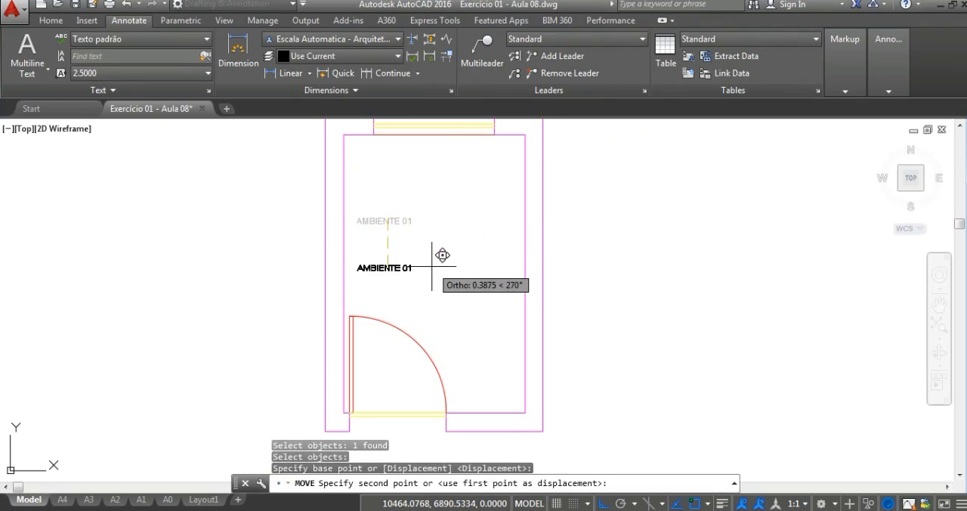
key(F8)
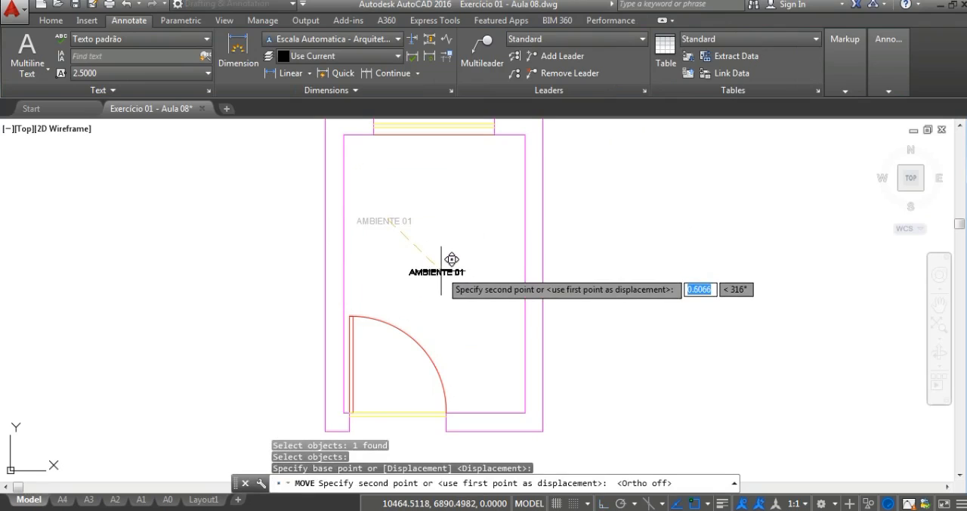
click(441, 271)
mouse_move(469, 293)
middle_down()
mouse_move(492, 302)
mouse_move(476, 281)
mouse_move(478, 297)
middle_up()
scroll(498, 238, down, 2)
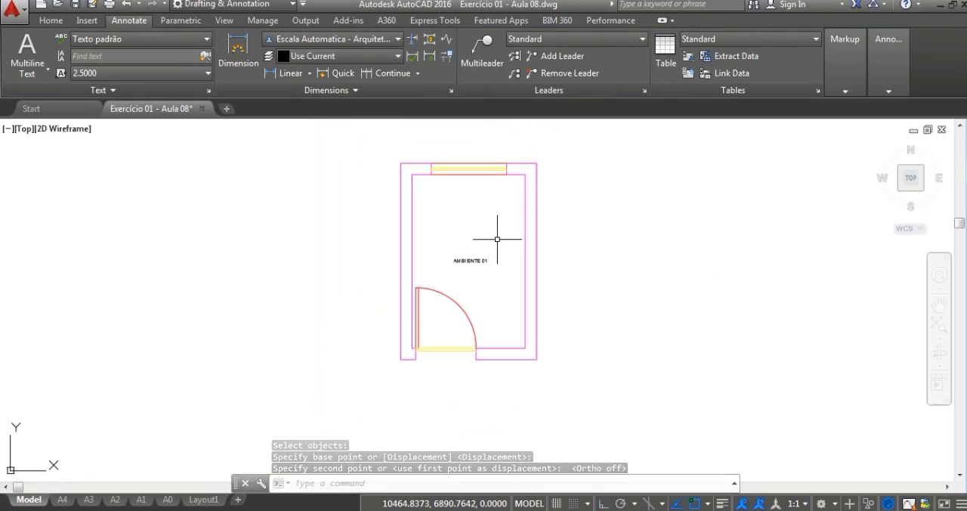
Step: Try starting another multiline text box above the AMBIENTE 01 label, and close the text editor without entering any text
middle_drag(457, 213, 471, 226)
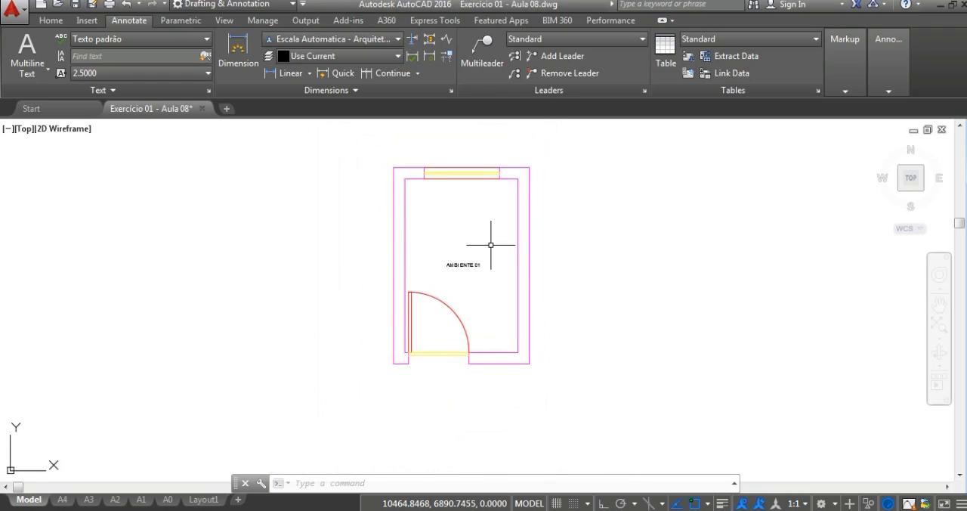
scroll(467, 260, up, 2)
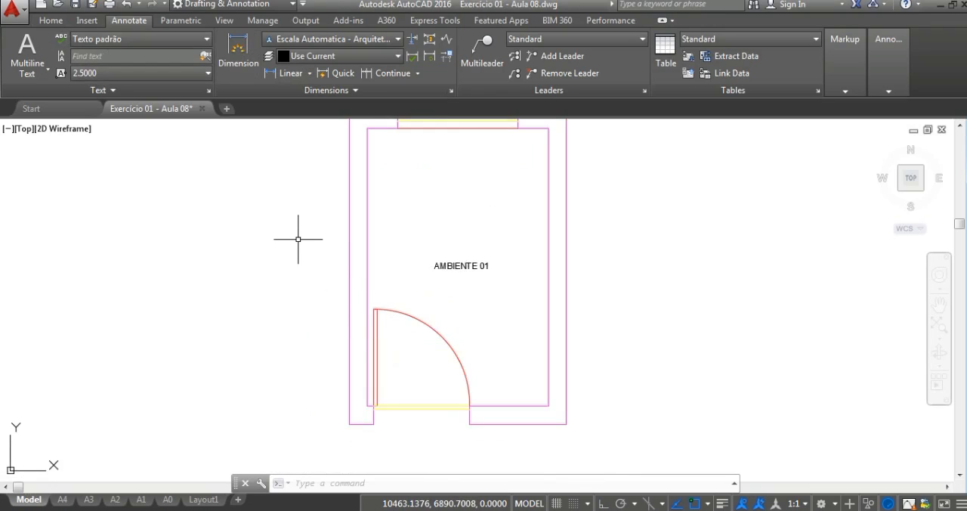
scroll(337, 294, down, 4)
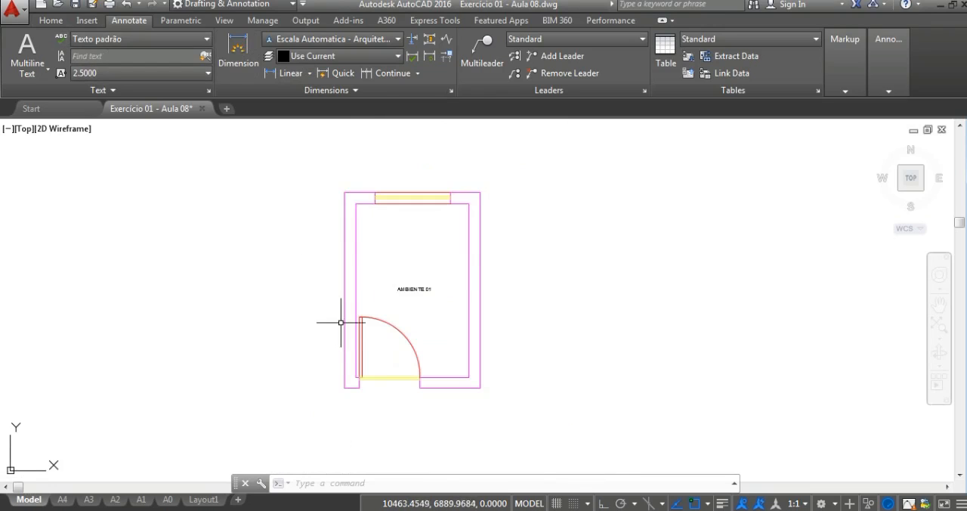
scroll(374, 280, up, 4)
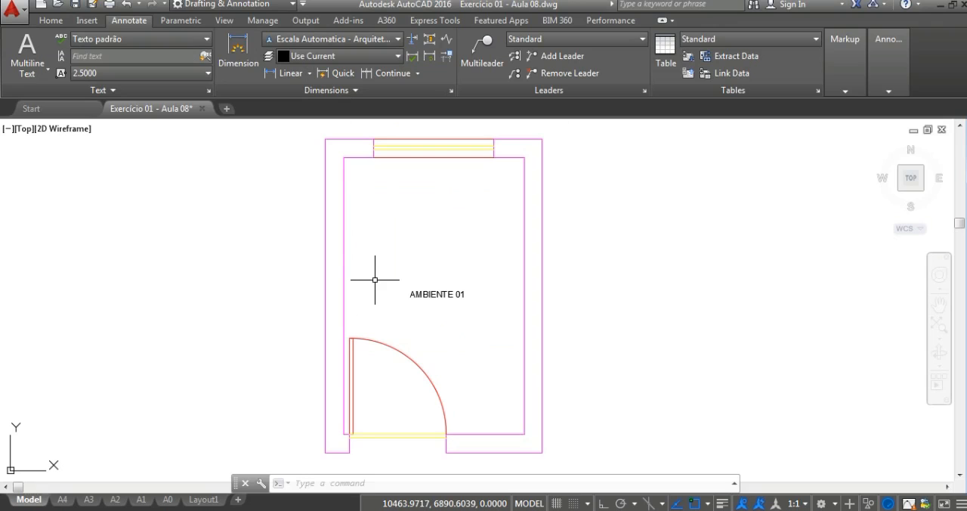
click(28, 47)
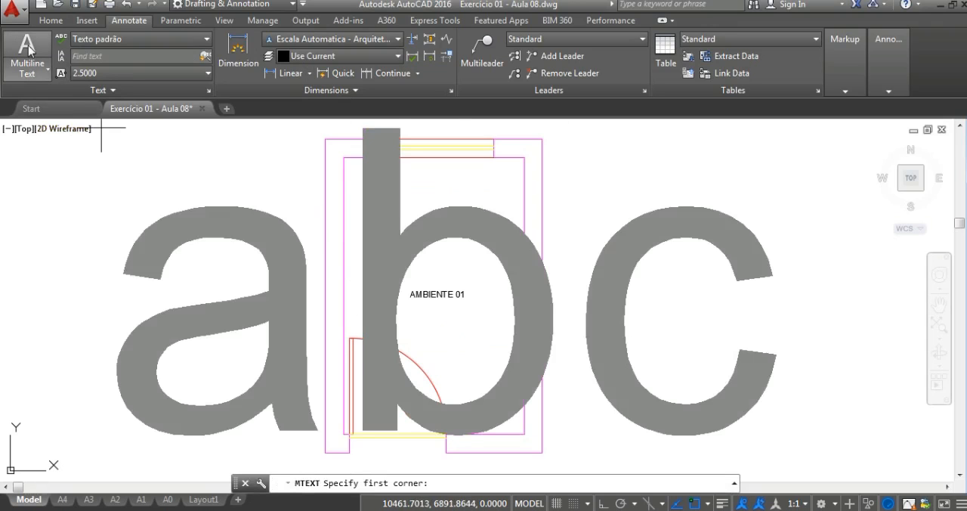
click(374, 199)
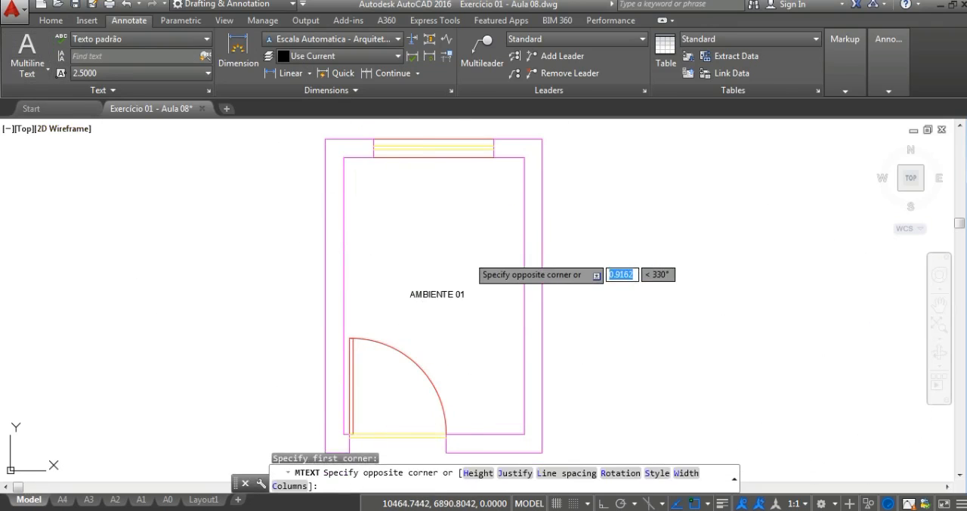
click(469, 254)
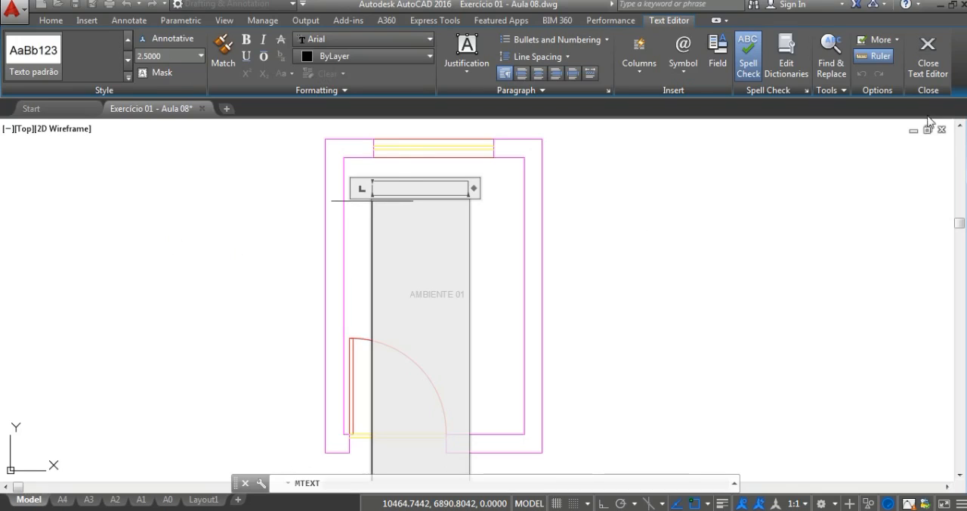
click(929, 70)
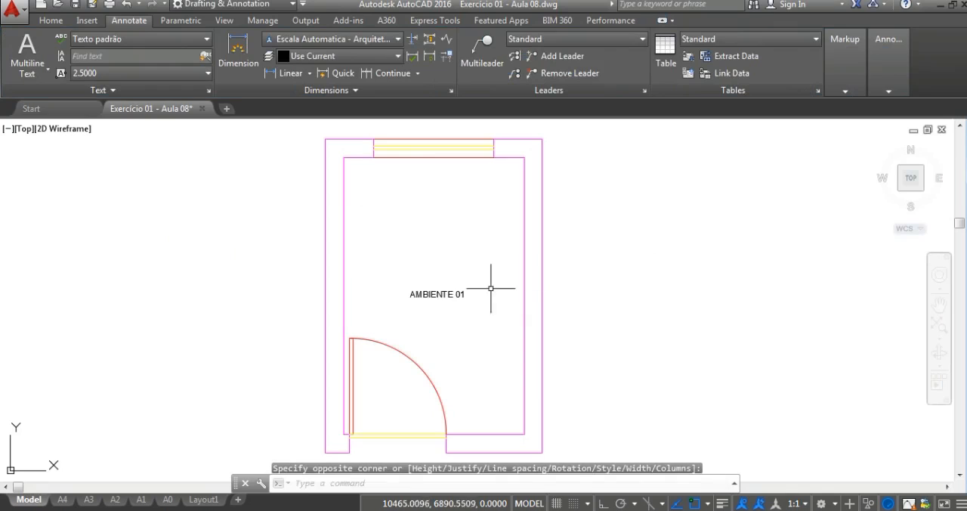
mouse_move(438, 289)
middle_down()
mouse_move(438, 256)
mouse_move(447, 284)
middle_up()
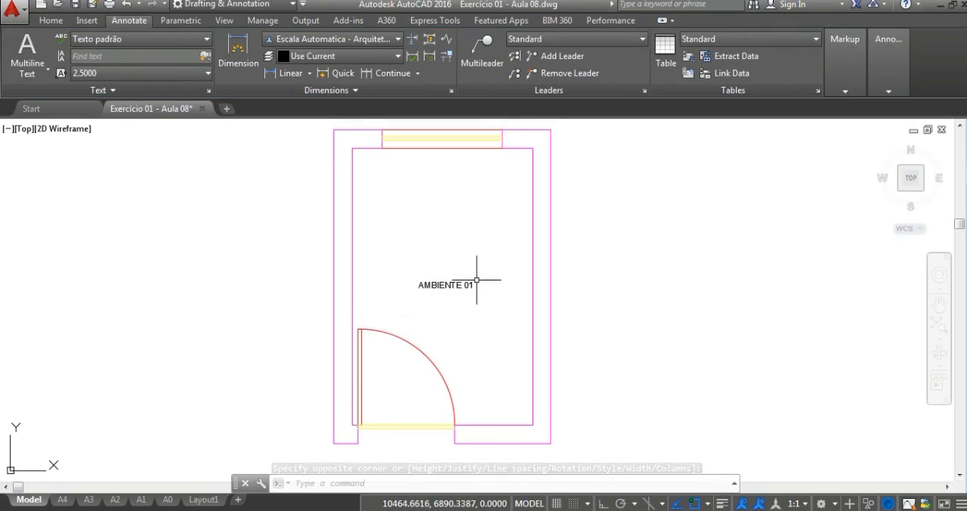
middle_drag(473, 229, 480, 281)
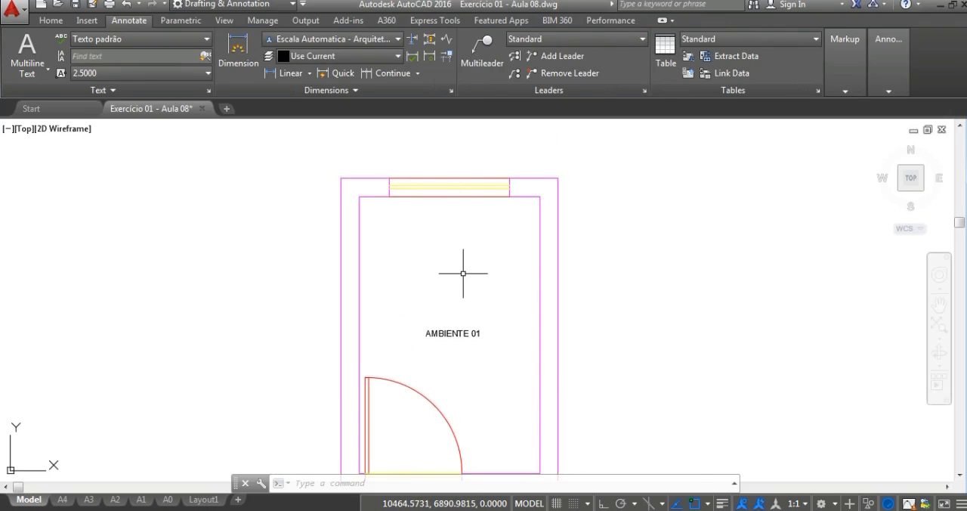
key(Escape)
scroll(468, 302, down, 2)
scroll(464, 318, up, 4)
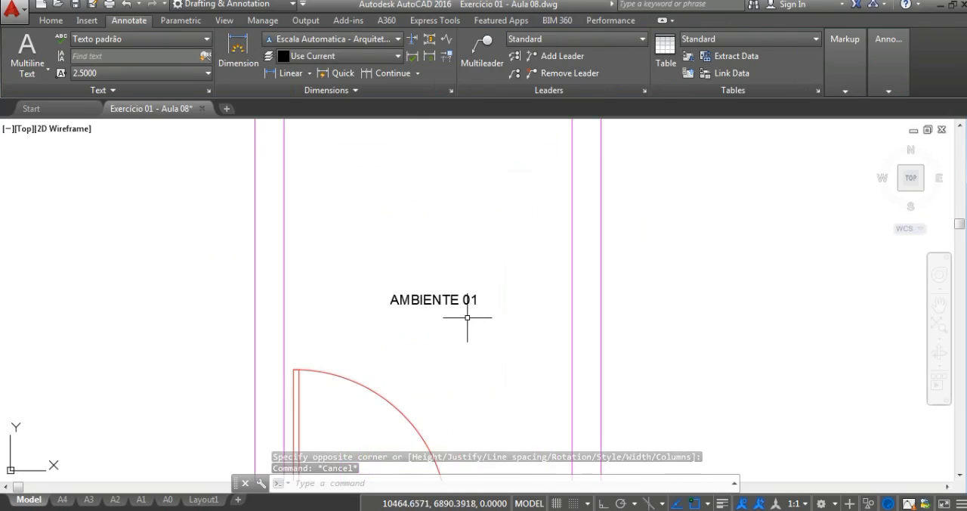
scroll(467, 318, down, 2)
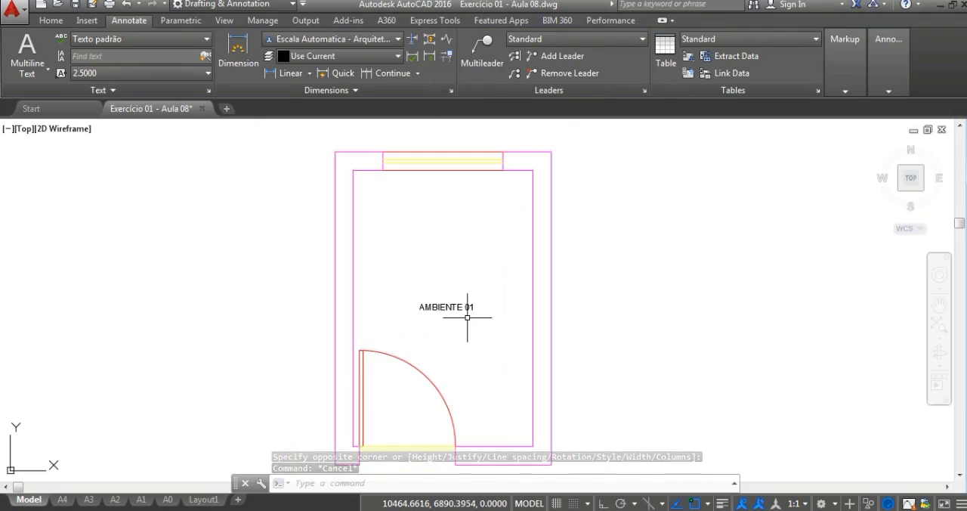
click(37, 78)
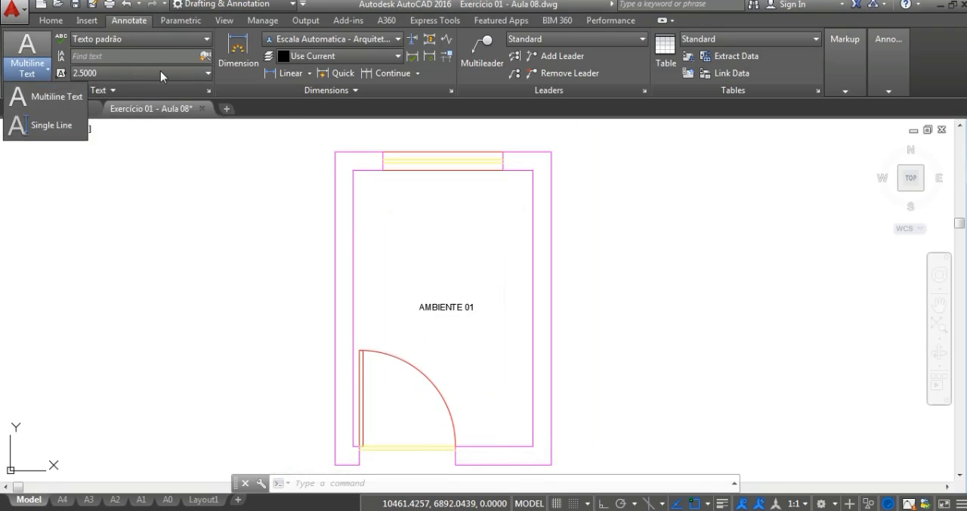
click(440, 287)
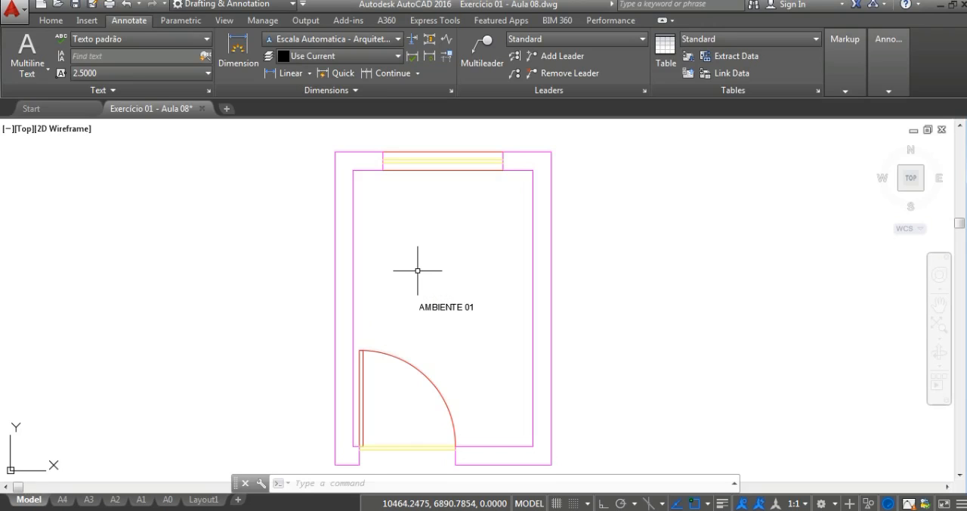
Step: Copy the AMBIENTE 01 label from the middle of the room to just below the window's inner edge
click(441, 304)
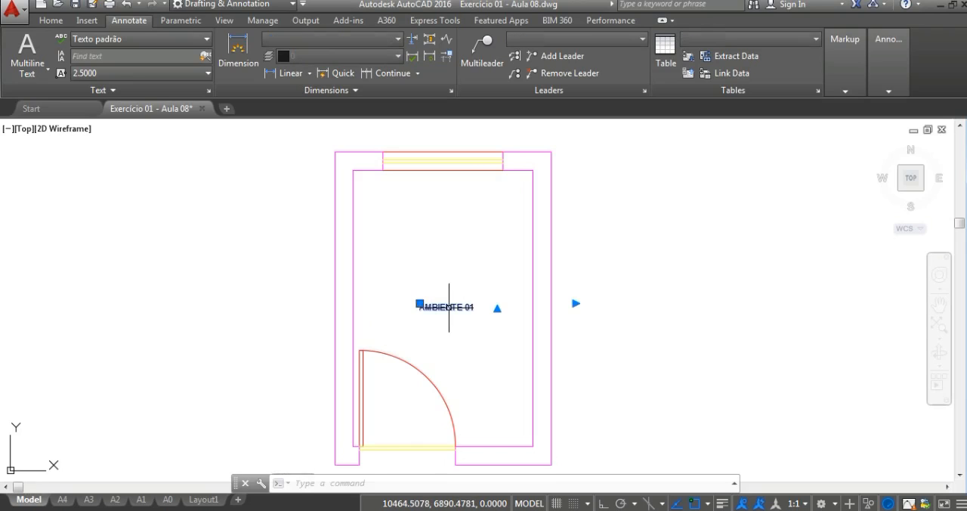
key(Escape)
key(Escape)
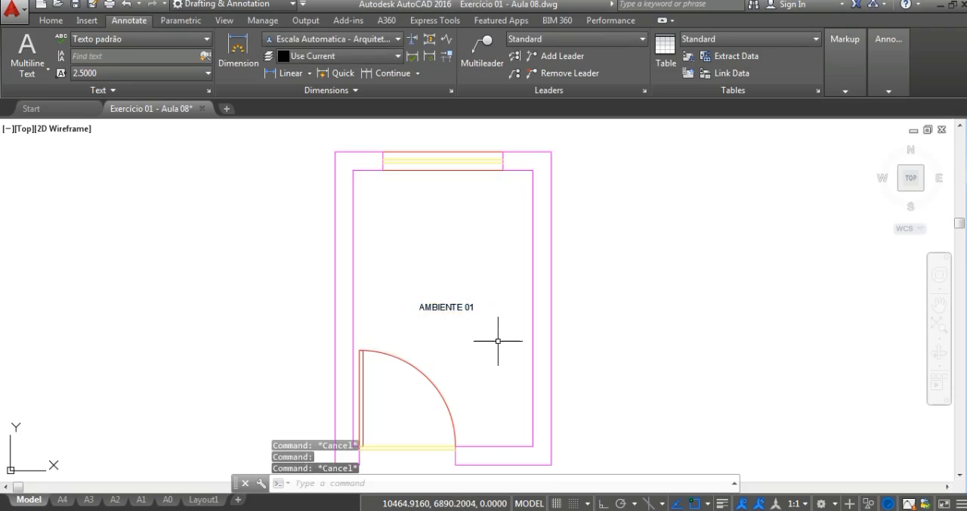
text(CO)
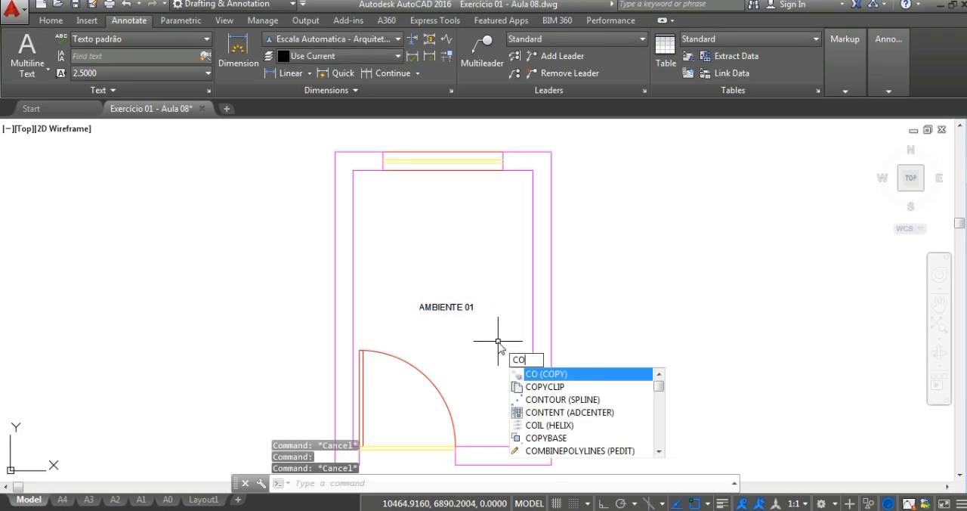
key(Return)
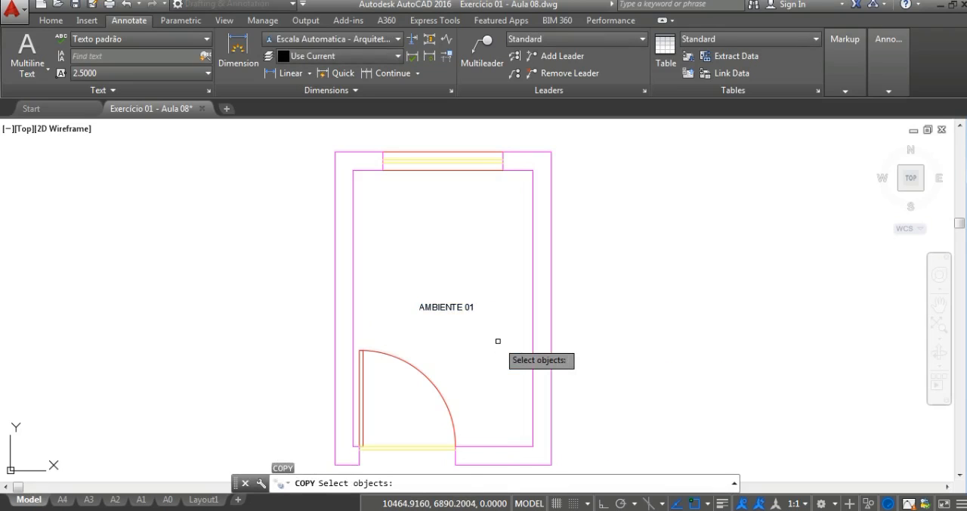
click(498, 341)
click(453, 299)
key(Return)
click(450, 306)
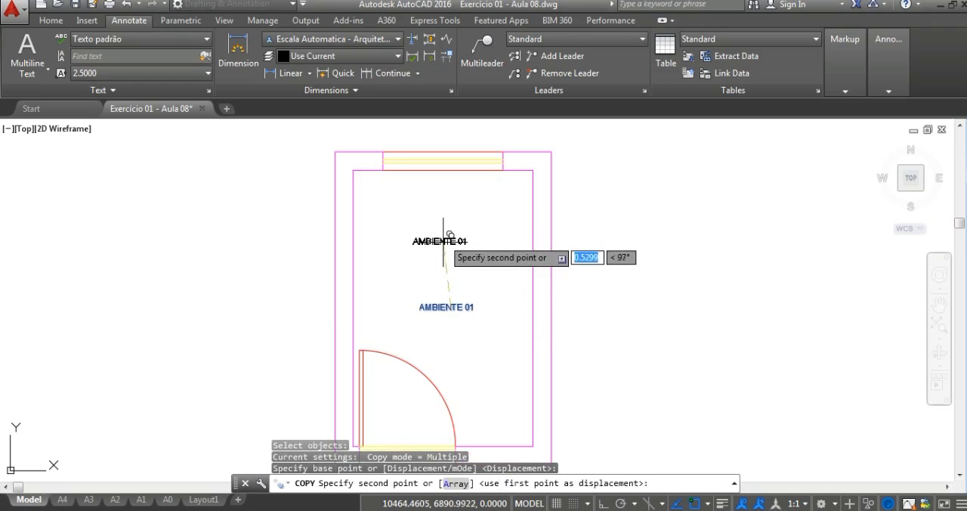
scroll(449, 181, up, 2)
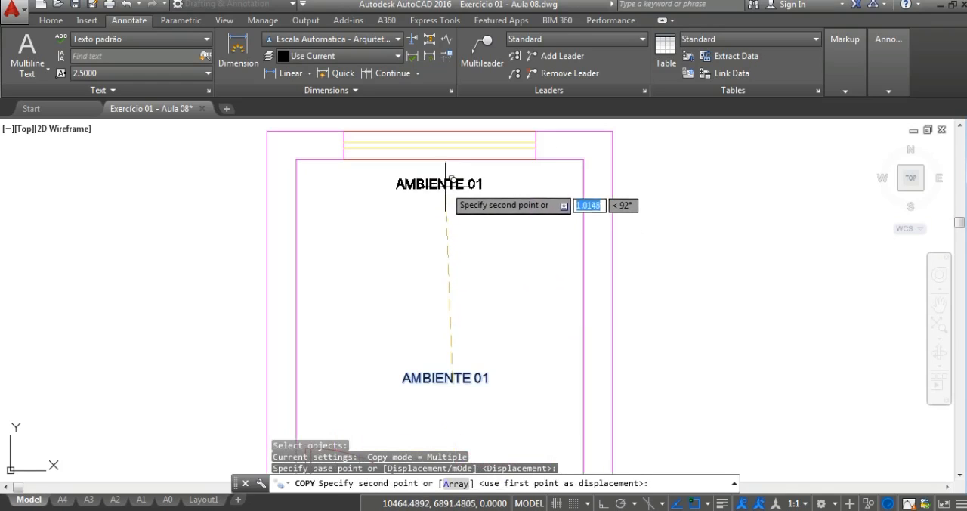
click(444, 176)
key(Escape)
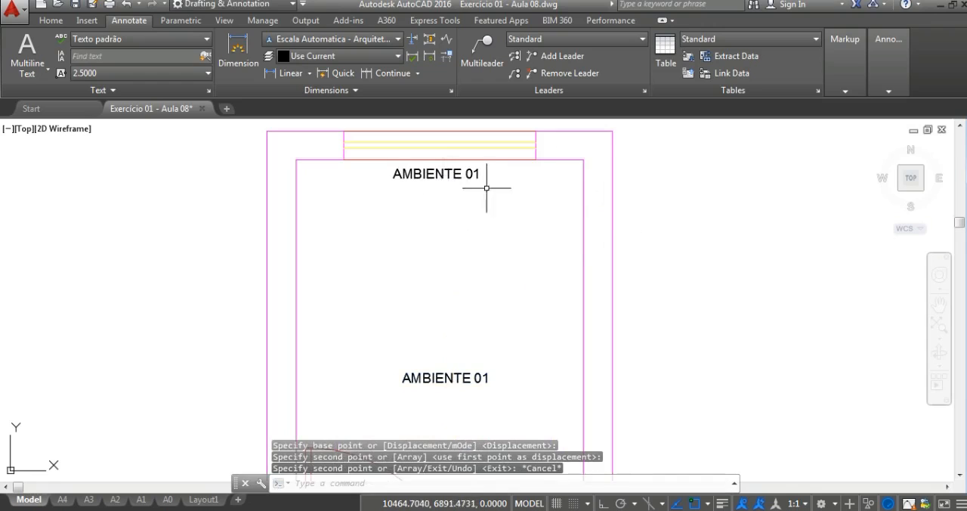
Step: Open the copied label below the window for text editing and select its entire text
click(432, 174)
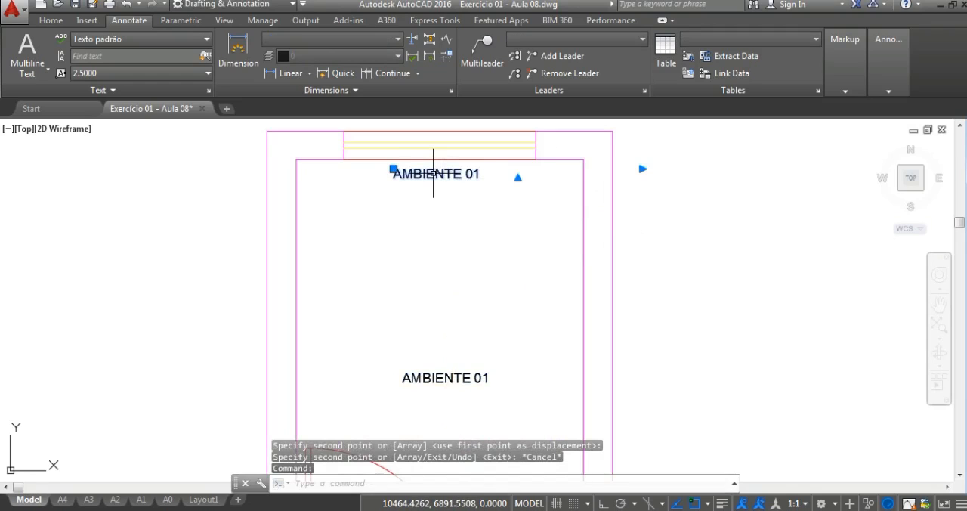
double_click(432, 174)
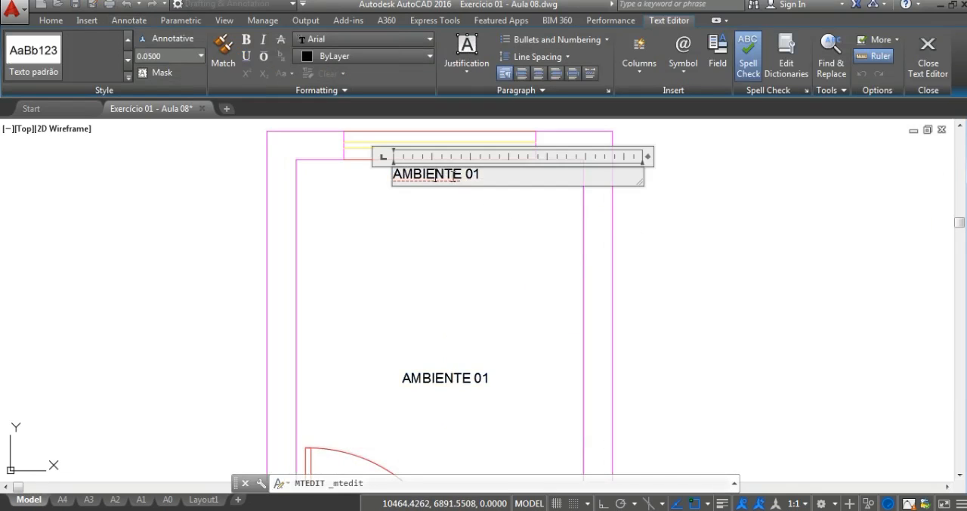
drag(514, 176, 340, 179)
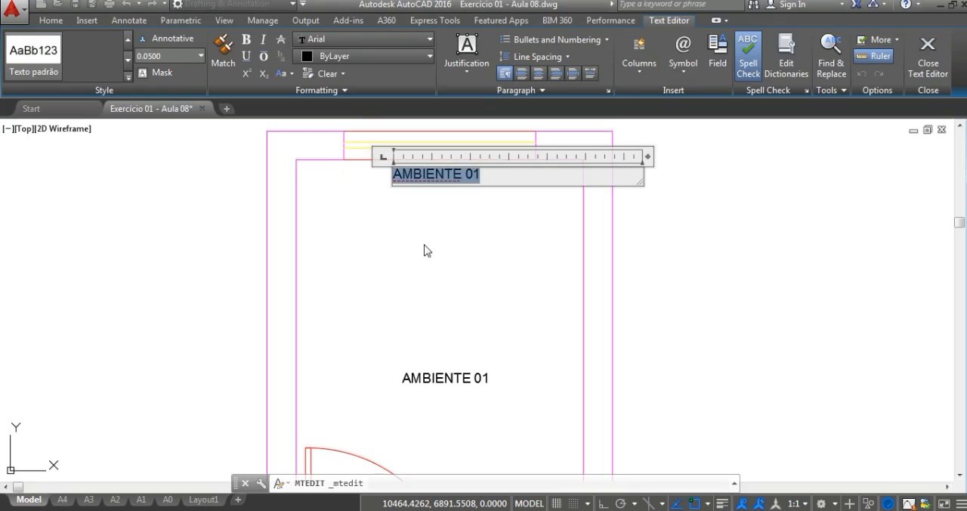
click(434, 287)
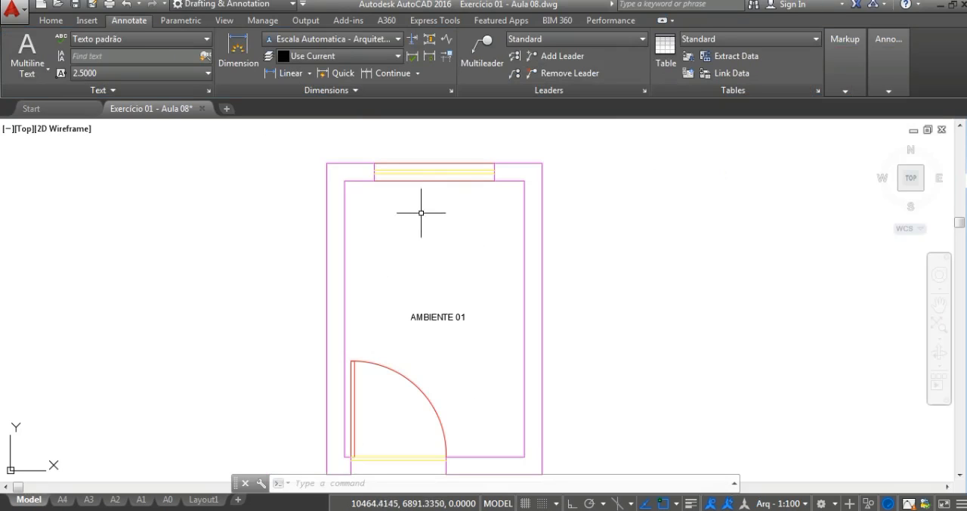
Step: Copy the AMBIENTE 01 label straight up to just below the window and end the Copy command
text(co)
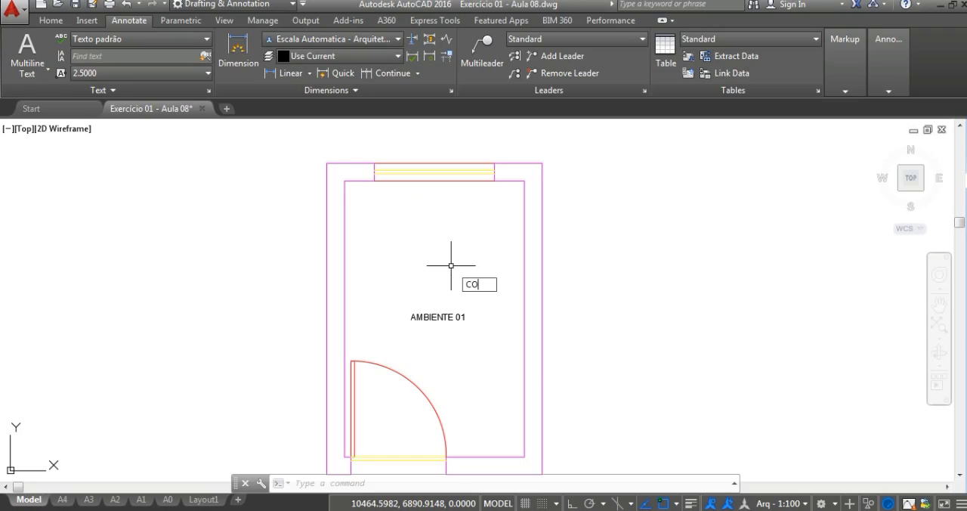
key(Return)
click(451, 265)
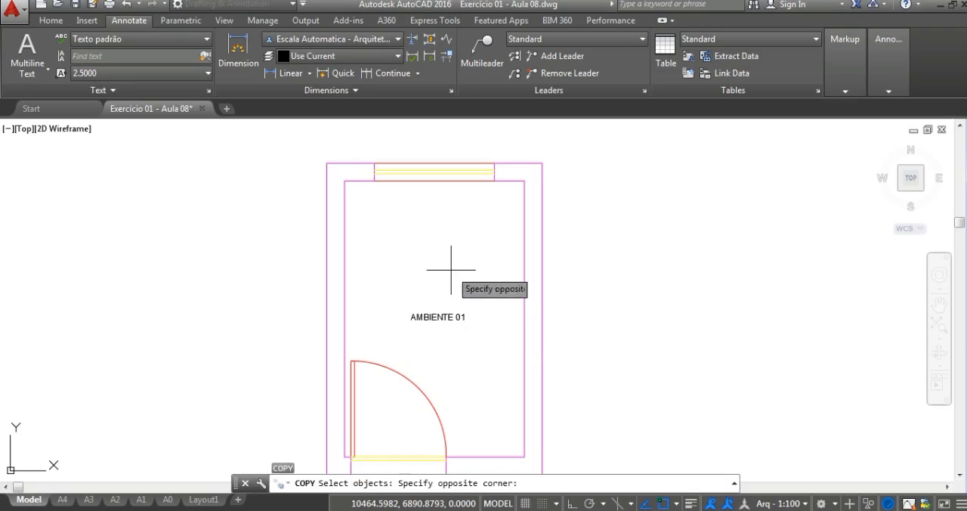
click(415, 330)
key(Return)
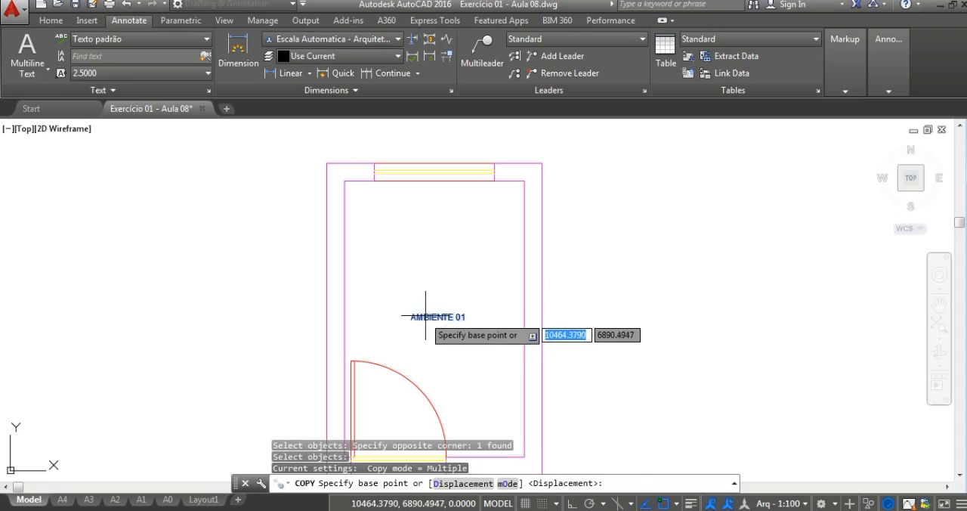
click(428, 313)
scroll(423, 231, up, 2)
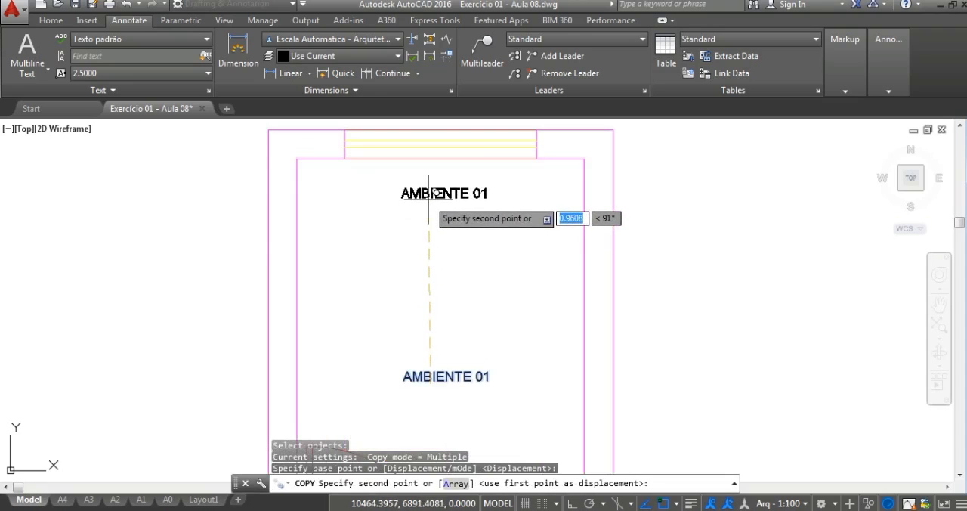
click(424, 204)
key(Escape)
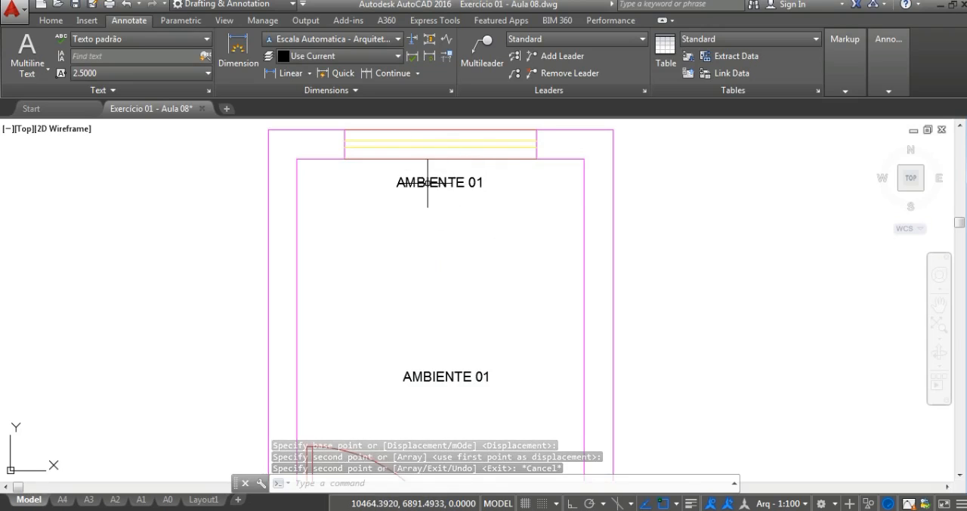
Step: Replace the copied label's text with 1,00 X 1,00 and underline it
double_click(426, 181)
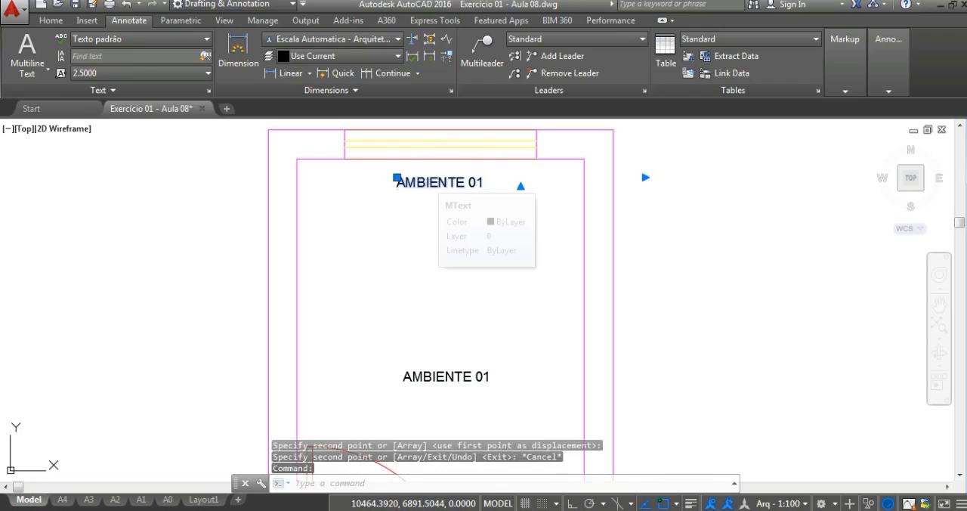
key(ctrl+a)
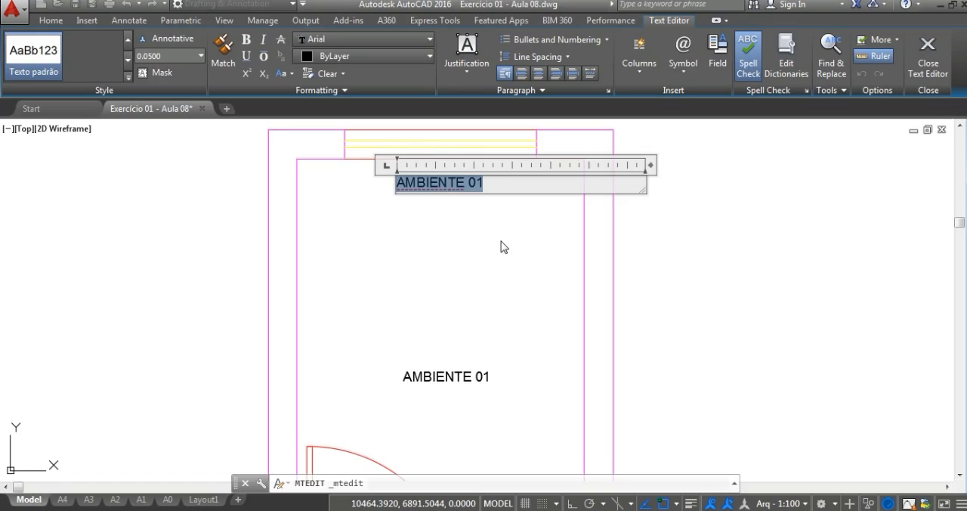
text(1,00 X 1)
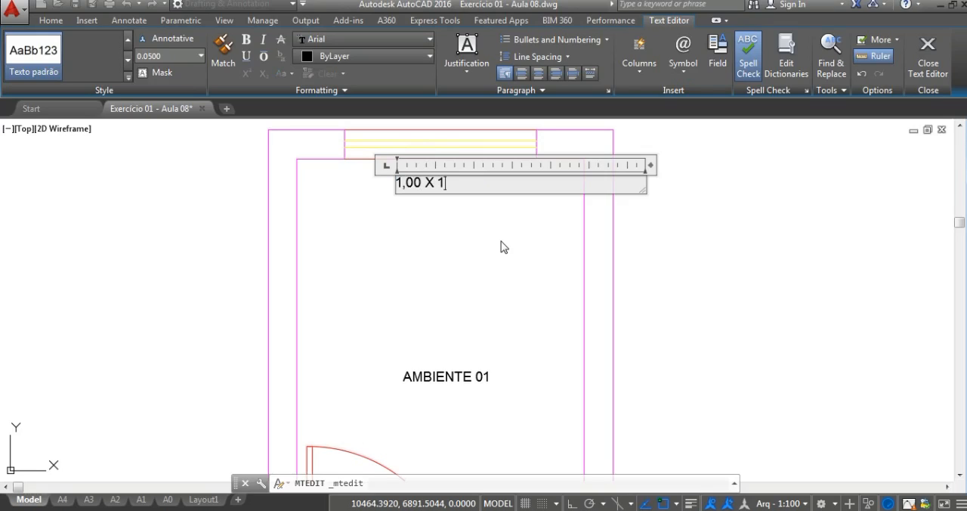
text(,00)
drag(481, 183, 387, 182)
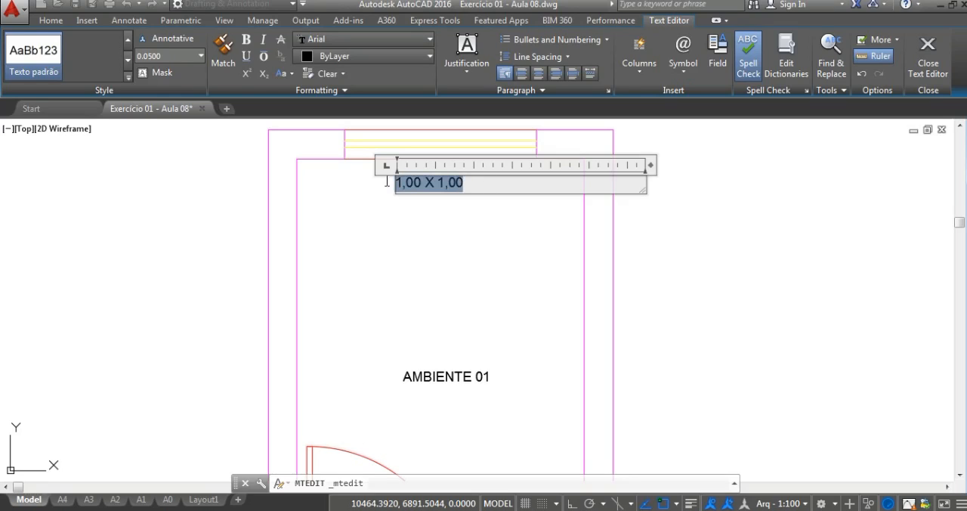
click(246, 57)
click(490, 190)
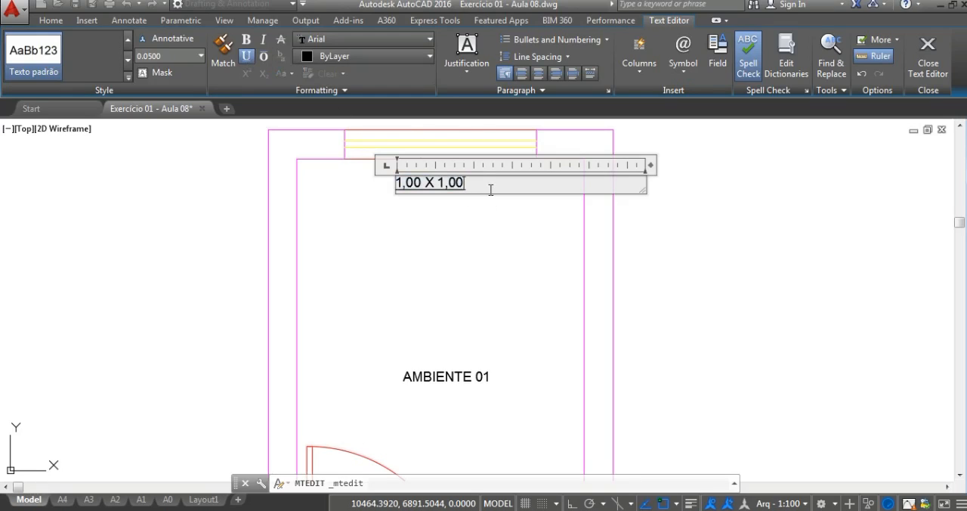
Step: Add a second line reading 1,10 below 1,00 X 1,00 and centre both lines
key(Return)
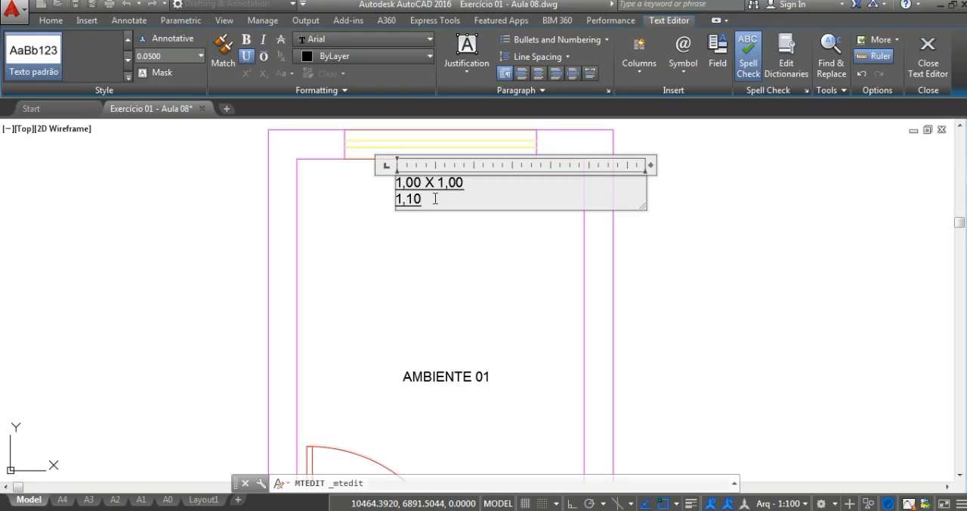
click(539, 74)
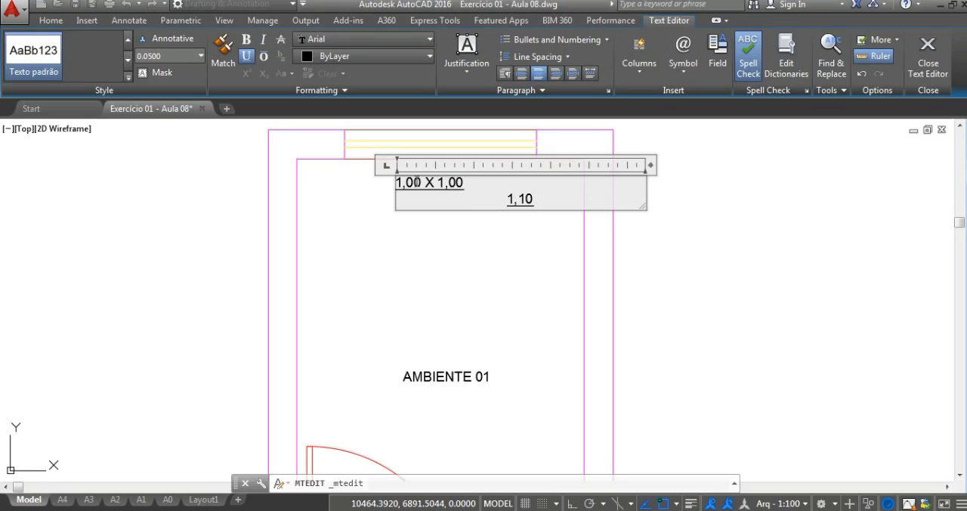
key(ctrl+a)
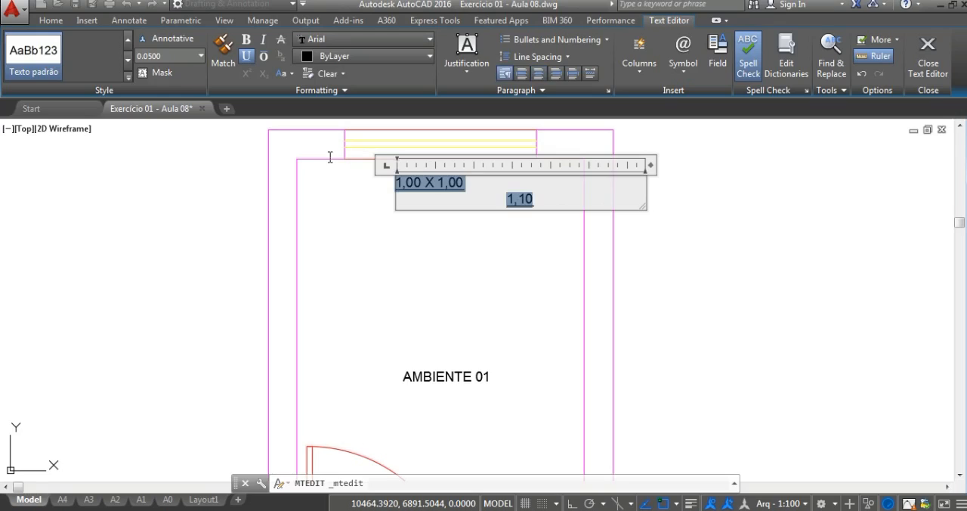
click(539, 73)
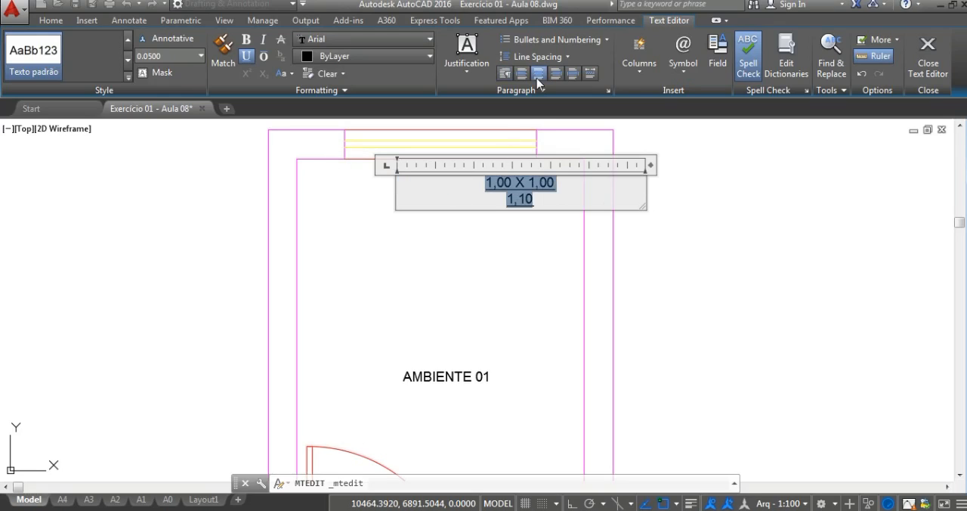
click(553, 194)
Step: Remove the underline from the 1,10 line only and finish editing the window label
double_click(545, 204)
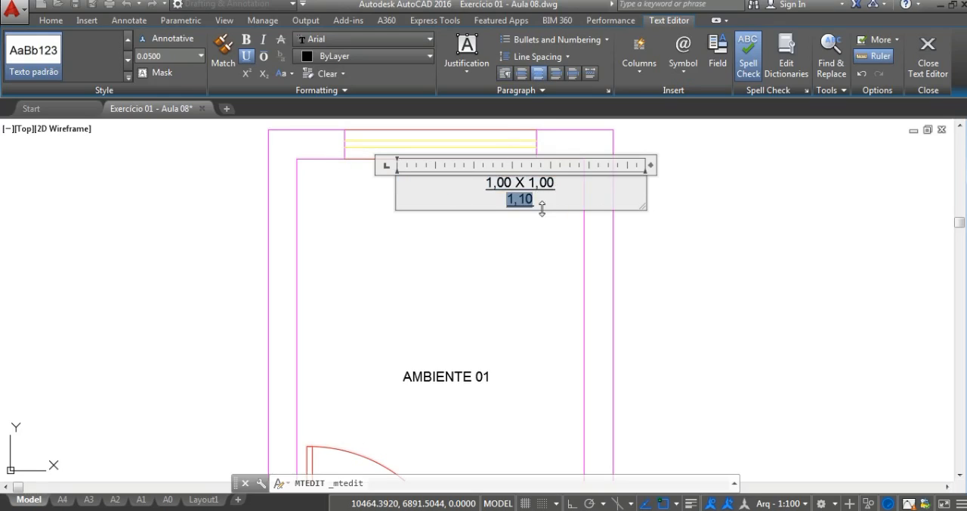
drag(535, 199, 516, 199)
click(247, 57)
click(565, 187)
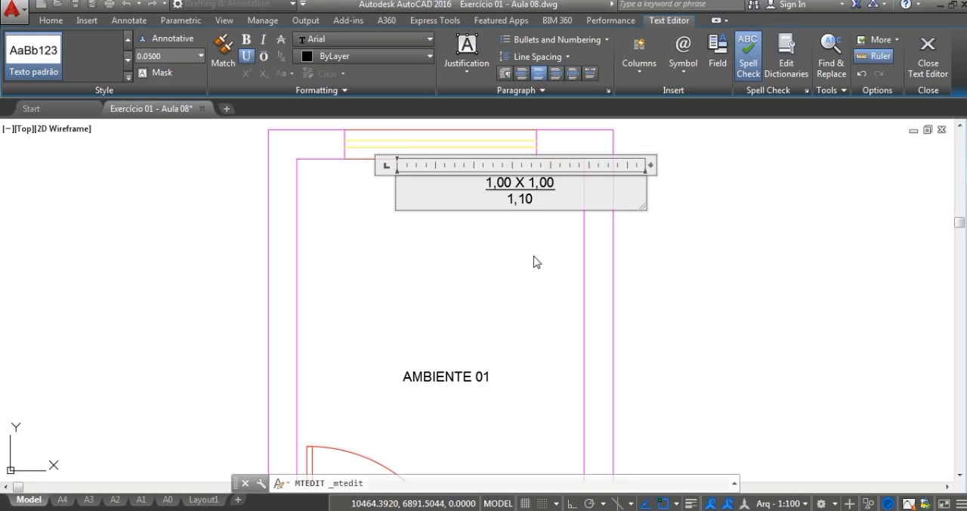
click(923, 53)
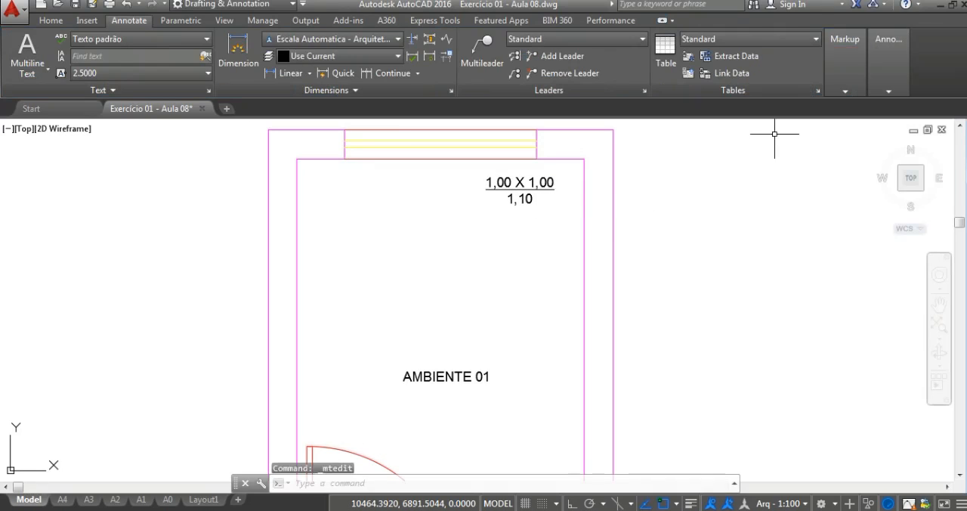
Step: Move the 1,00 X 1,00 / 1,10 label so it sits centred just below the window
text(m)
key(Return)
click(507, 185)
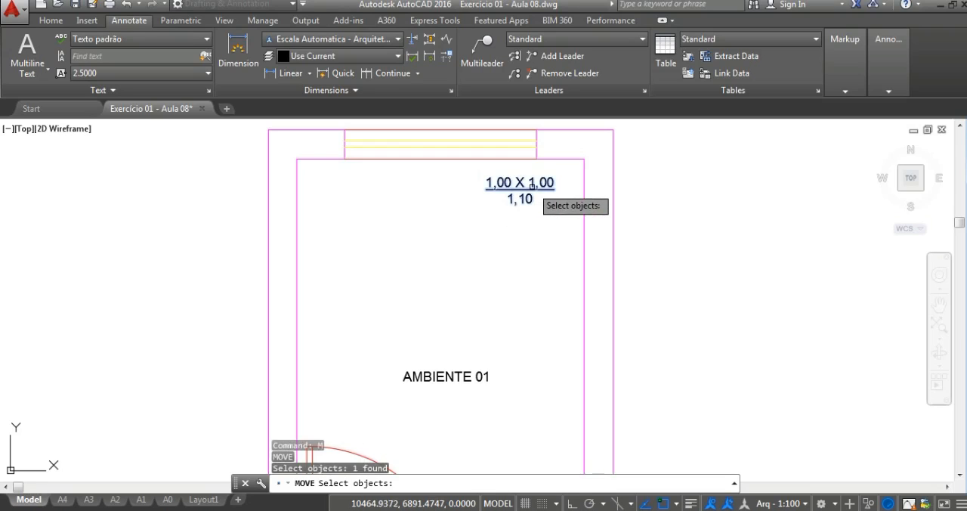
key(Return)
click(531, 185)
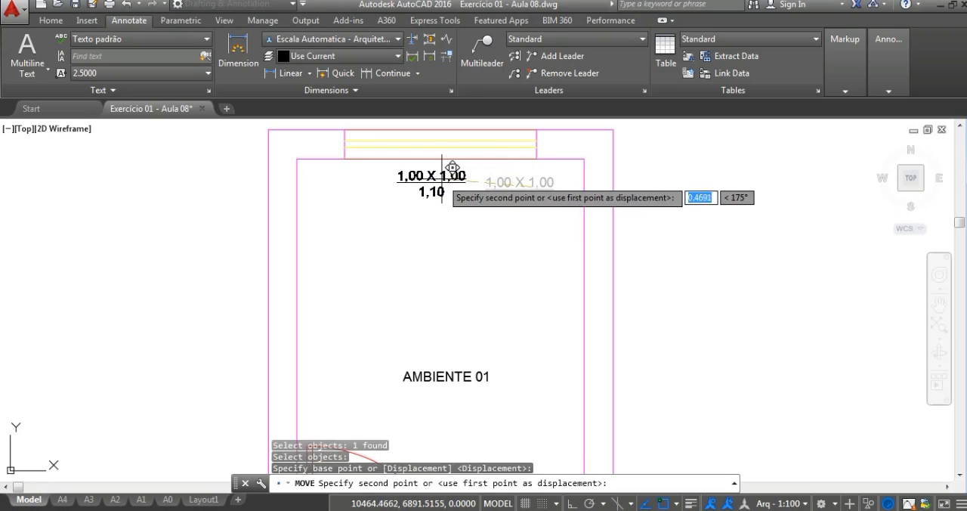
click(454, 181)
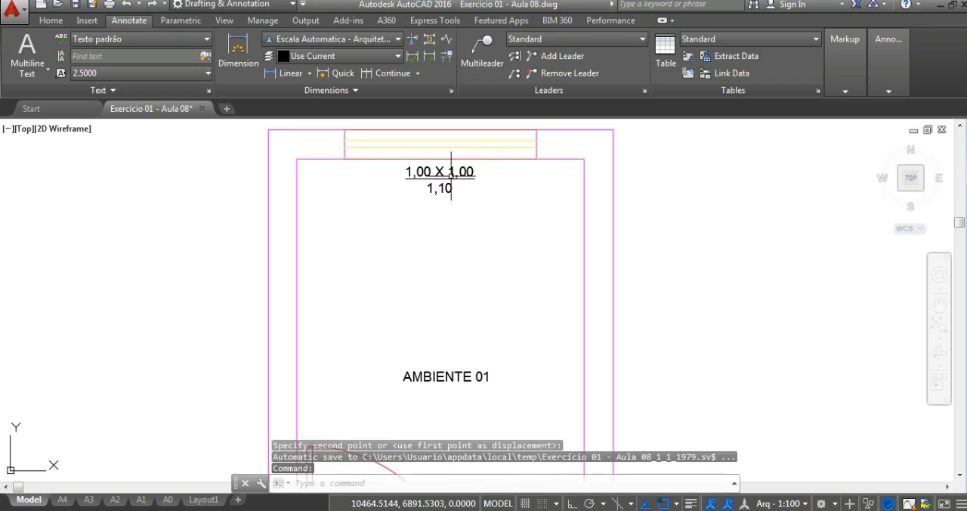
scroll(453, 254, down, 3)
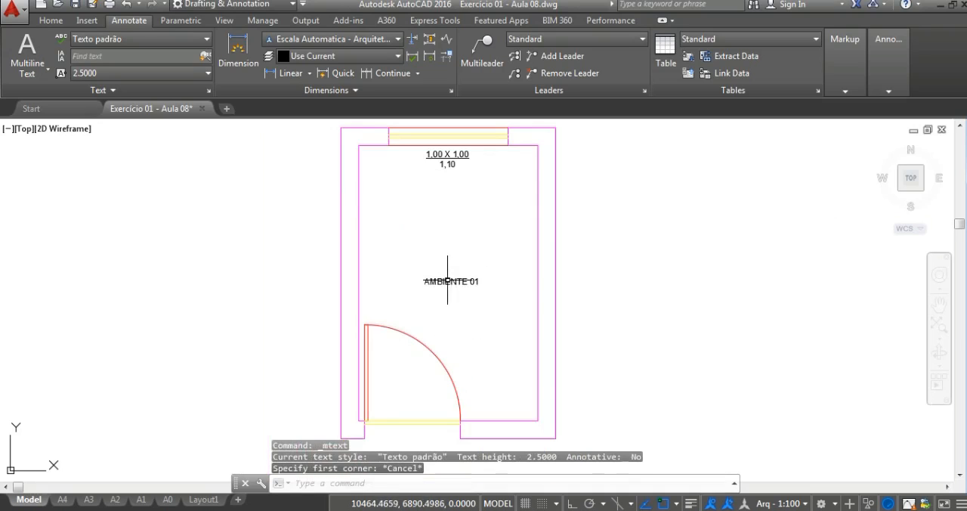
key(Escape)
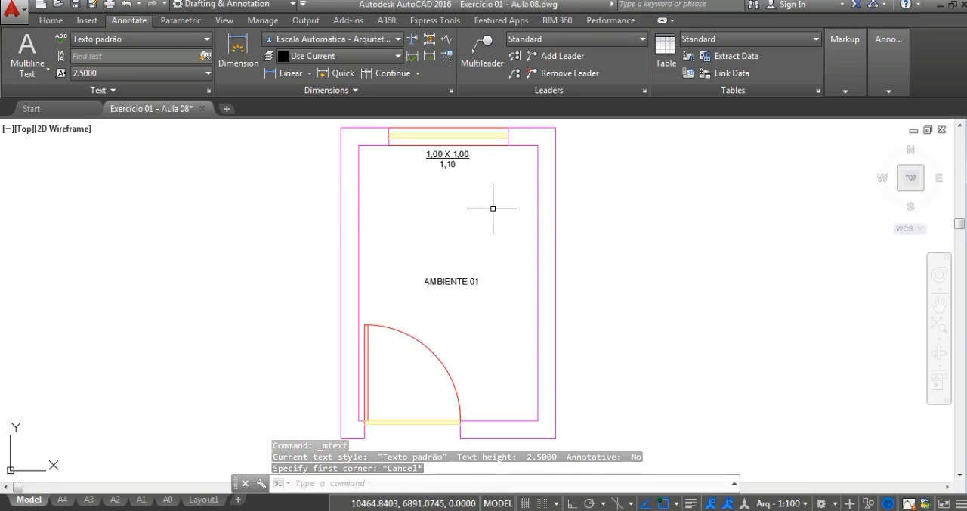
Step: Check the door opening's width with a linear dimension between its two outer wall corners, without placing the dimension
click(287, 77)
click(364, 437)
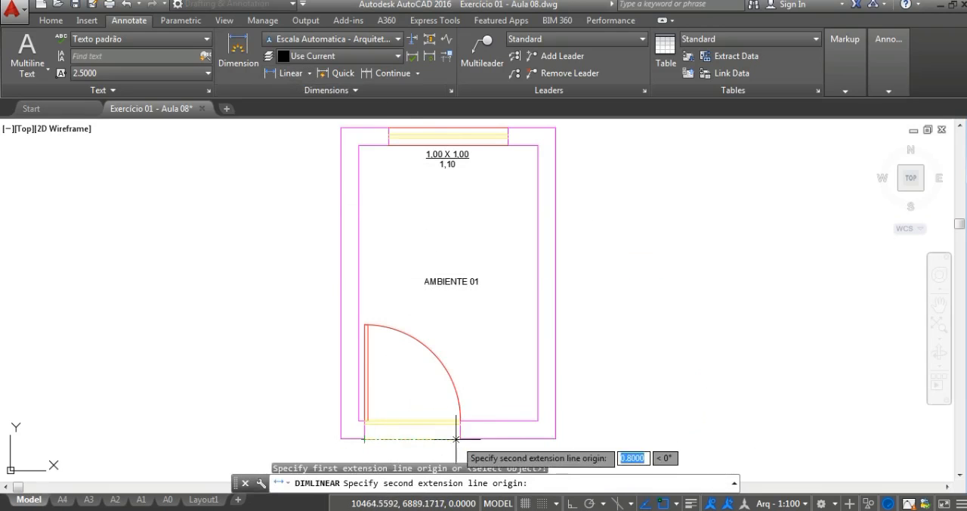
click(460, 438)
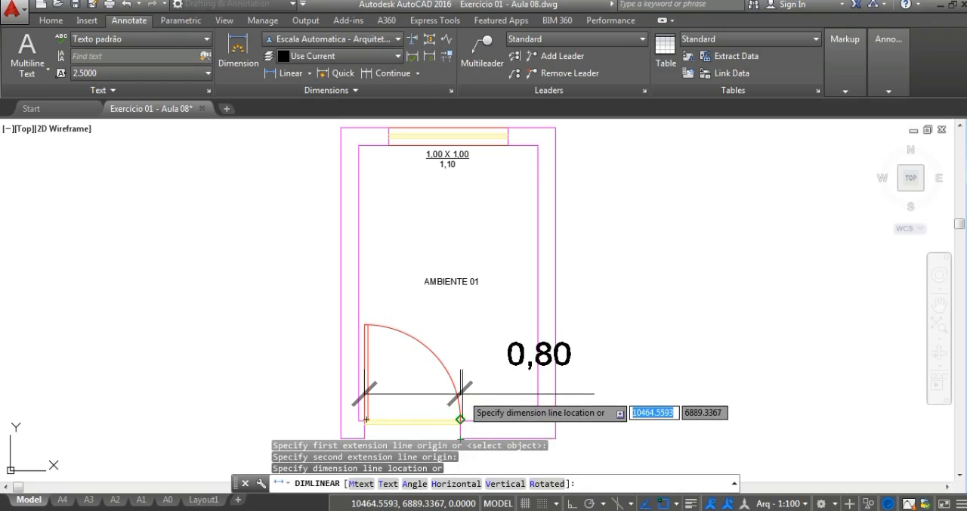
key(Escape)
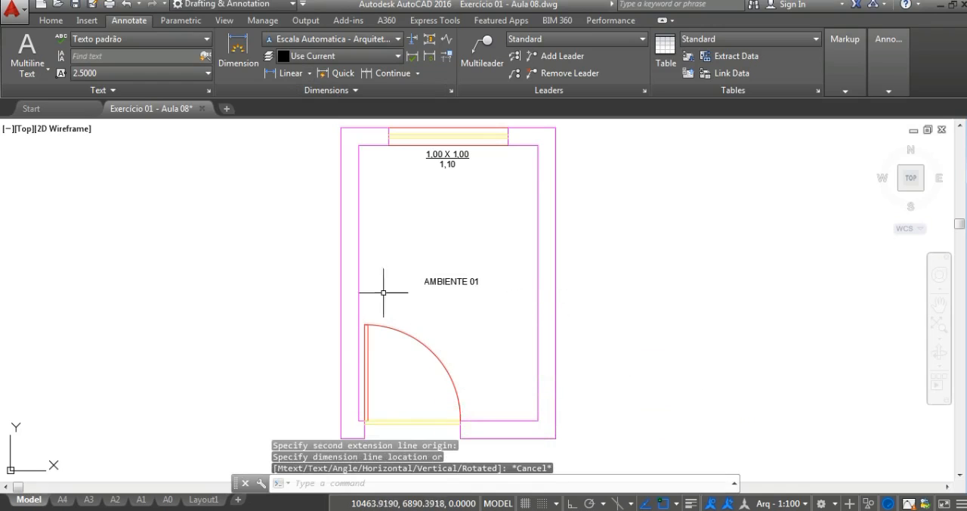
Step: Add a multiline text label reading 0,80X2,10 inside the door swing, with a reduced text height
click(40, 76)
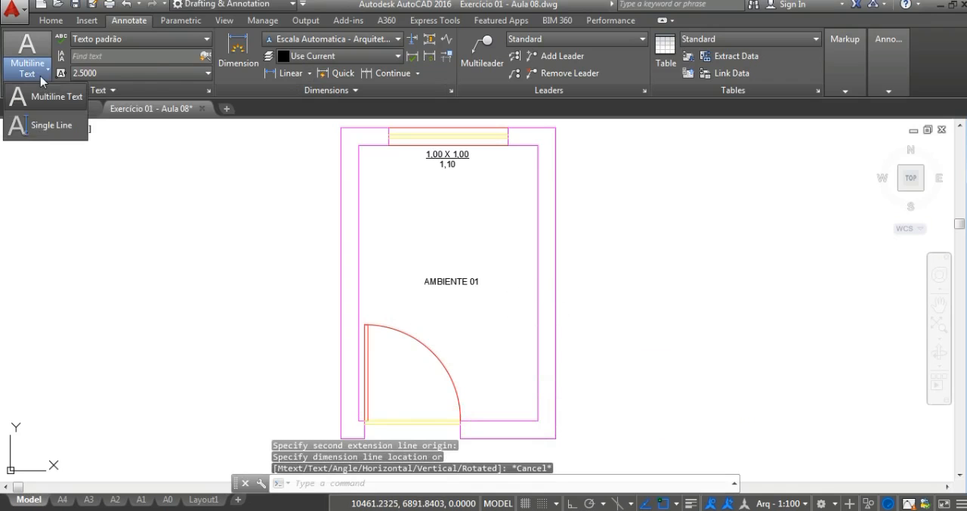
click(50, 96)
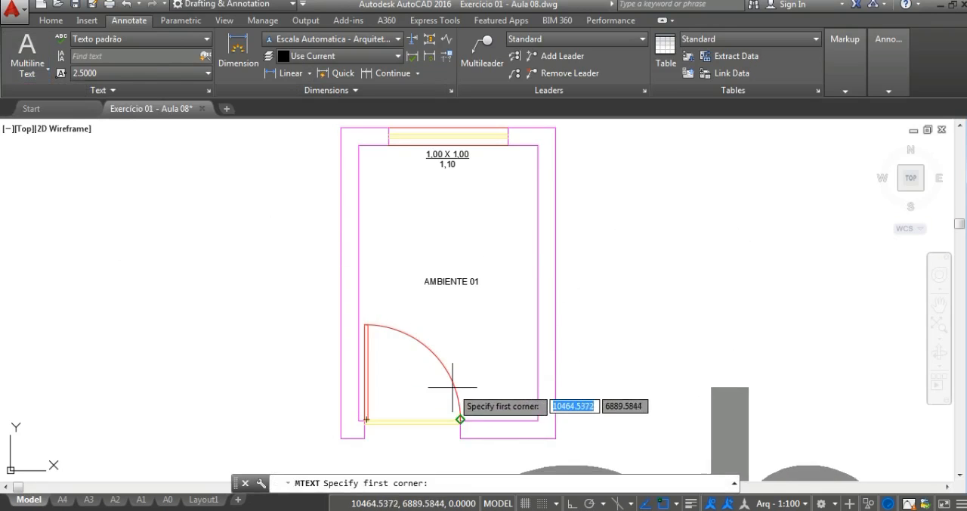
scroll(453, 387, up, 4)
click(333, 280)
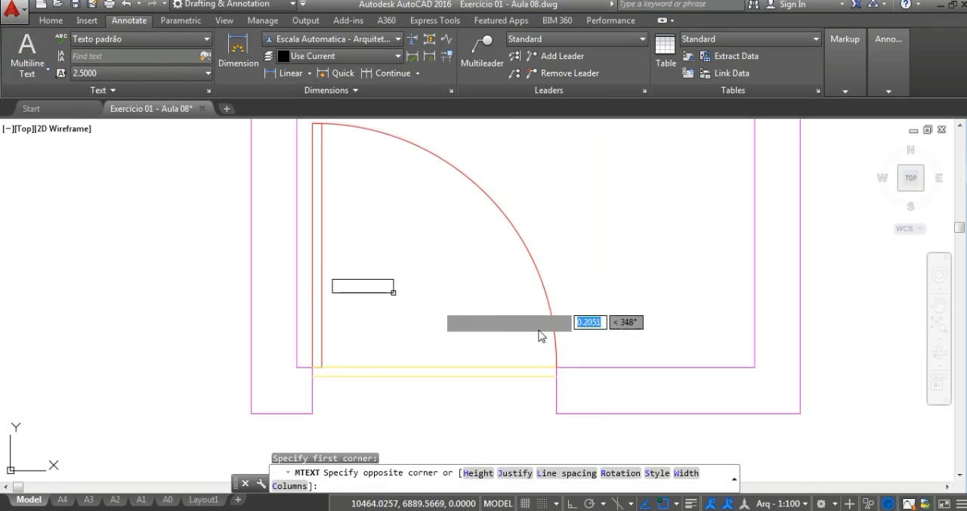
click(554, 355)
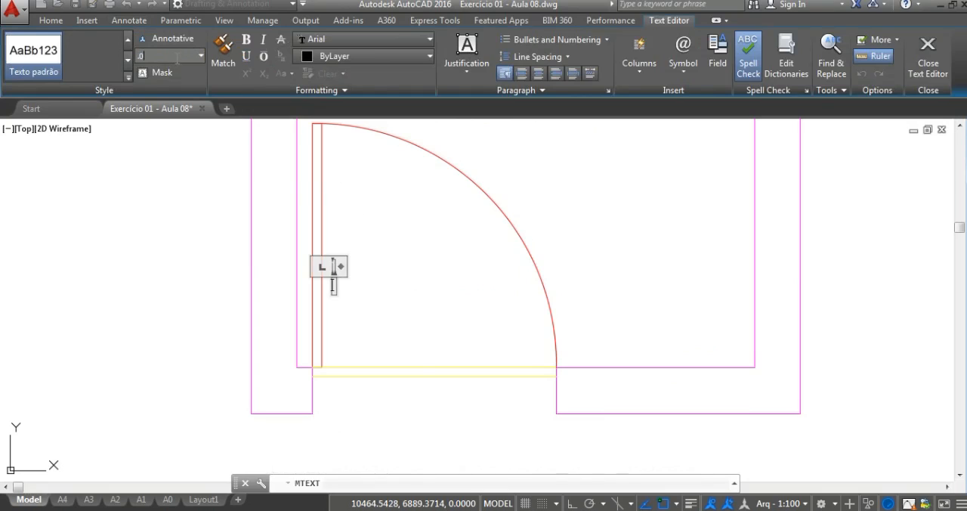
key(Return)
click(928, 67)
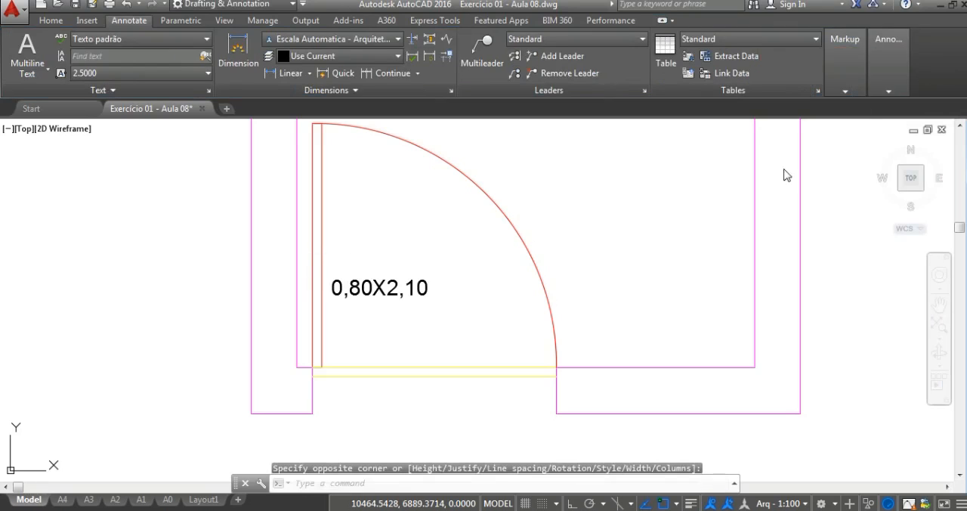
click(372, 286)
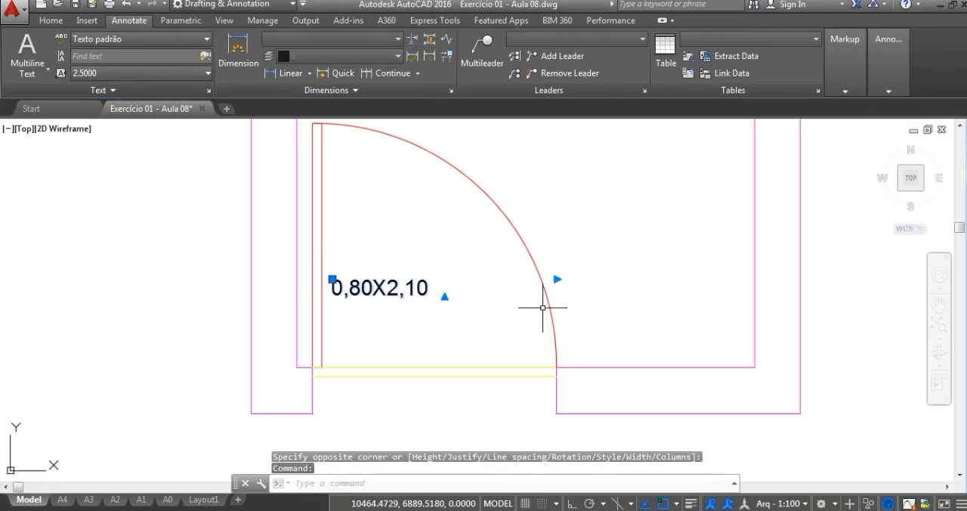
scroll(387, 304, up, 2)
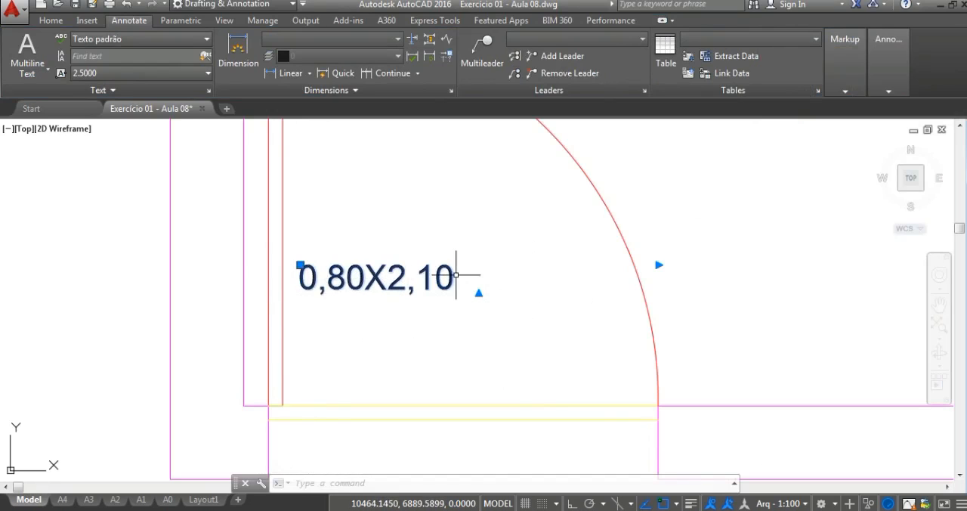
scroll(456, 274, down, 2)
key(Escape)
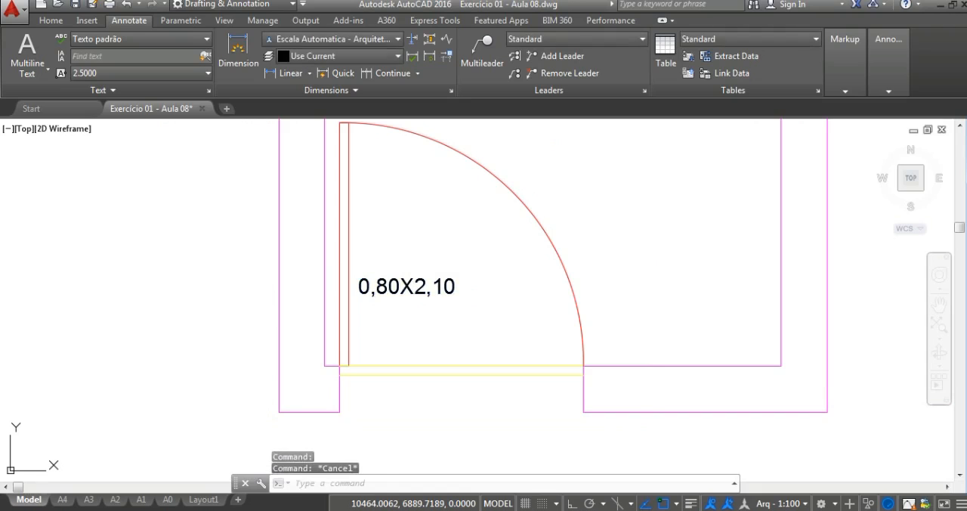
Step: Move the 0,80X2,10 label down so it sits just above the door threshold, beside the open door leaf
text(m)
key(Return)
click(414, 244)
click(407, 295)
key(Return)
click(408, 287)
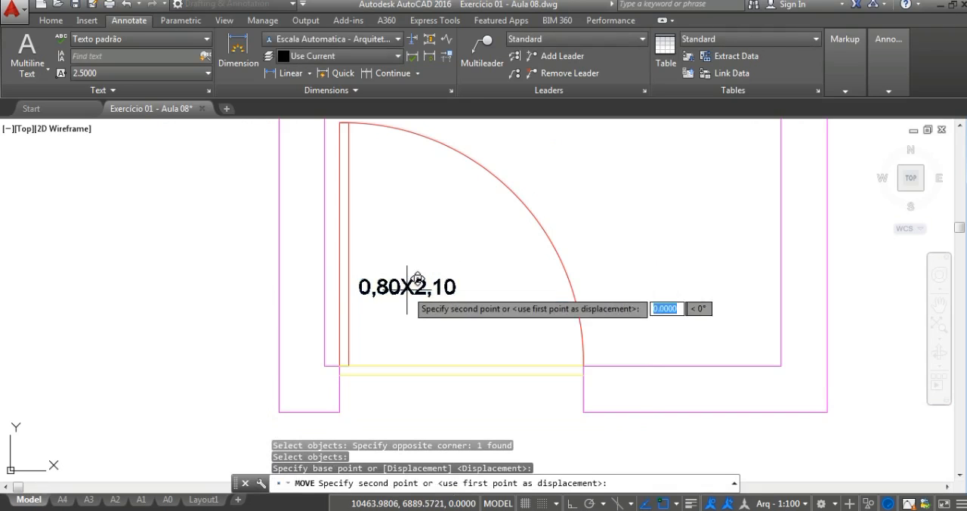
scroll(398, 355, up, 2)
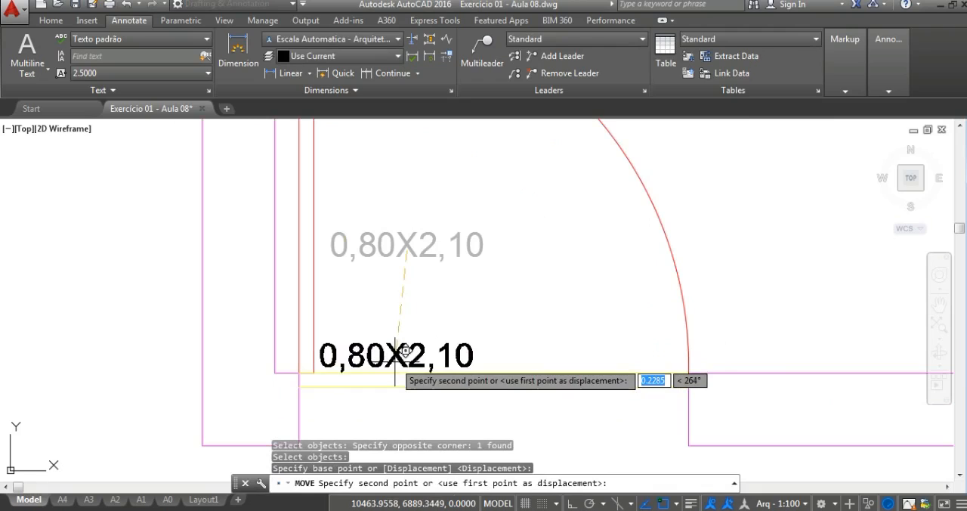
click(396, 355)
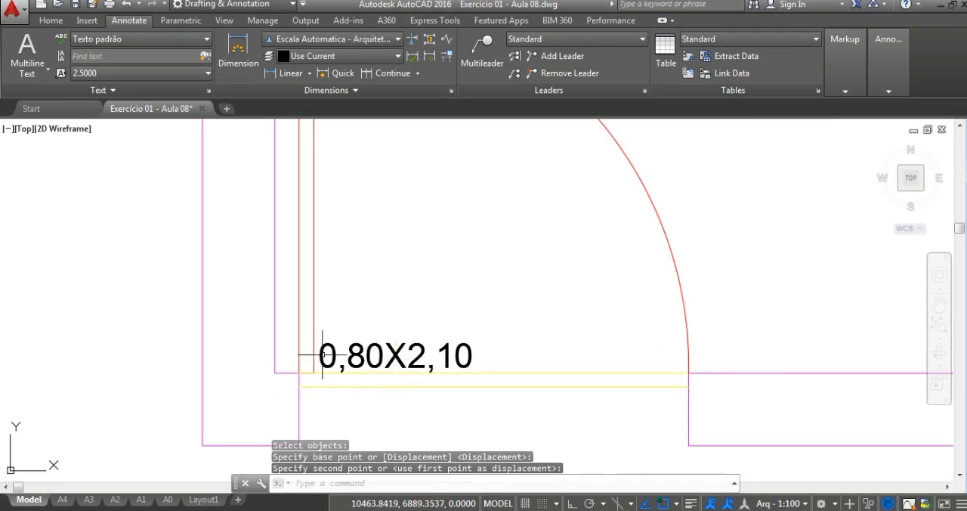
Step: Examine the placement and readability of the window, room and door labels across the whole floor plan
scroll(323, 333, down, 5)
scroll(421, 324, down, 2)
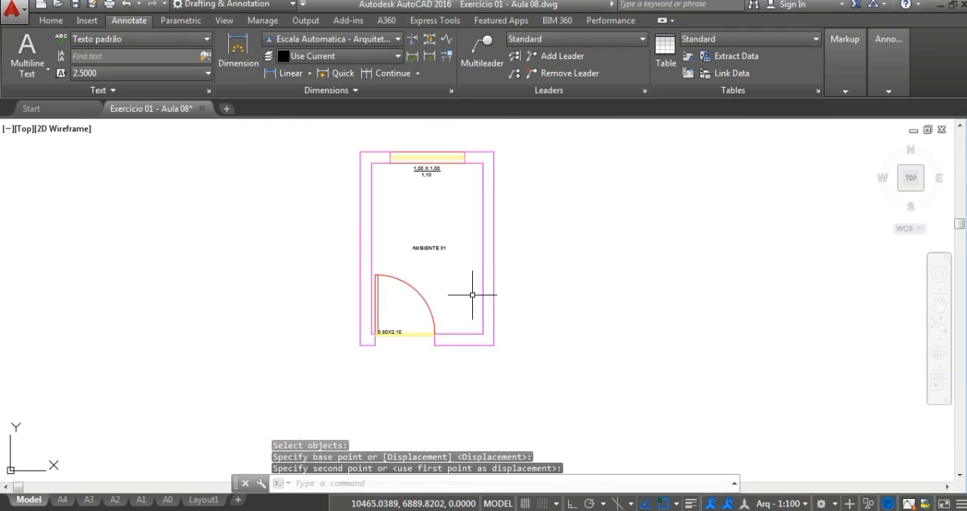
middle_drag(477, 282, 503, 316)
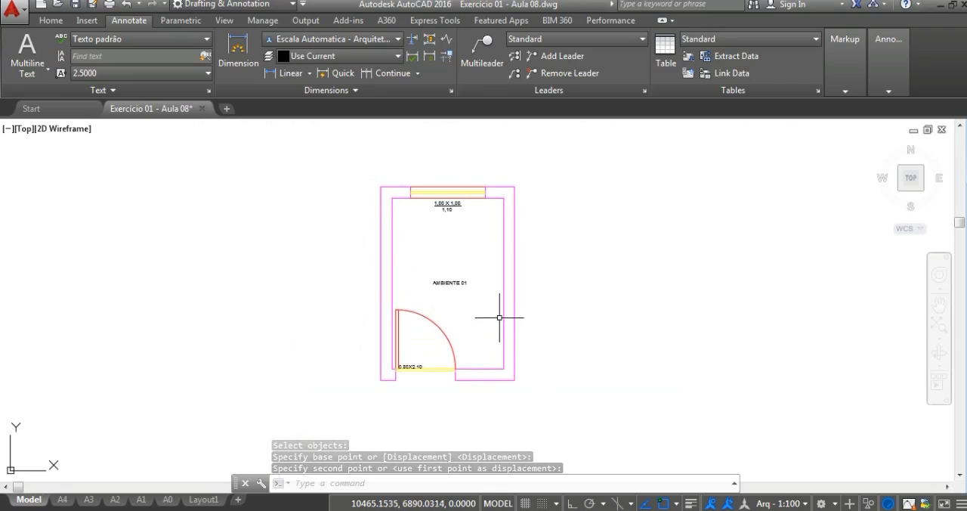
scroll(415, 370, up, 4)
scroll(415, 369, down, 4)
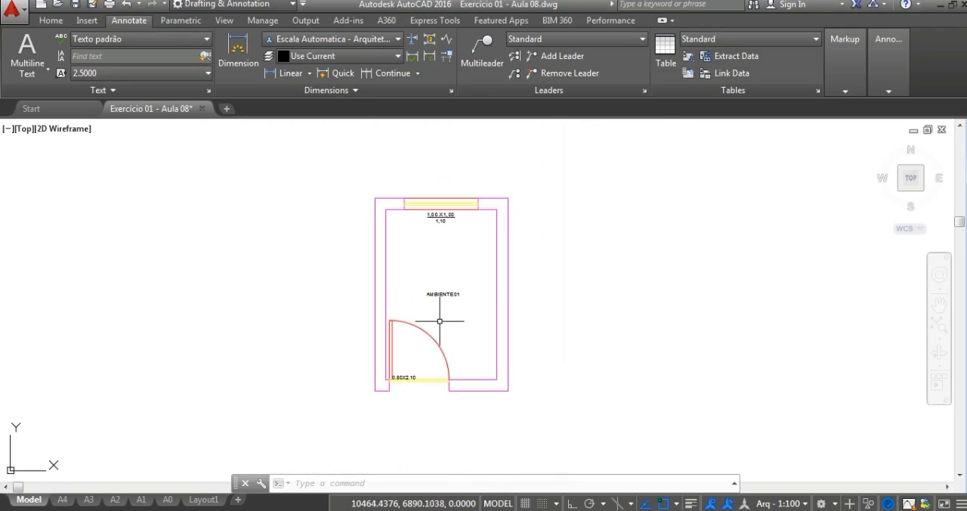
scroll(437, 318, up, 1)
middle_drag(473, 328, 460, 317)
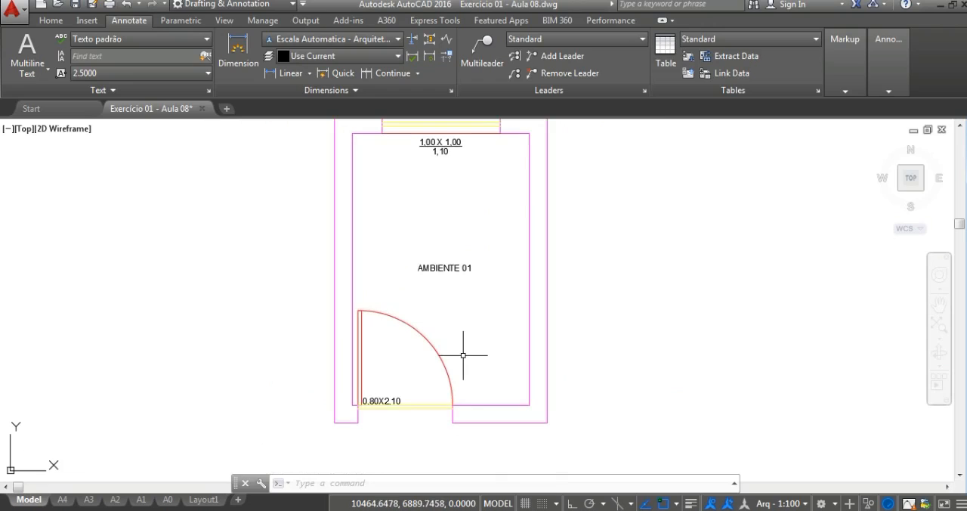
middle_drag(485, 329, 488, 342)
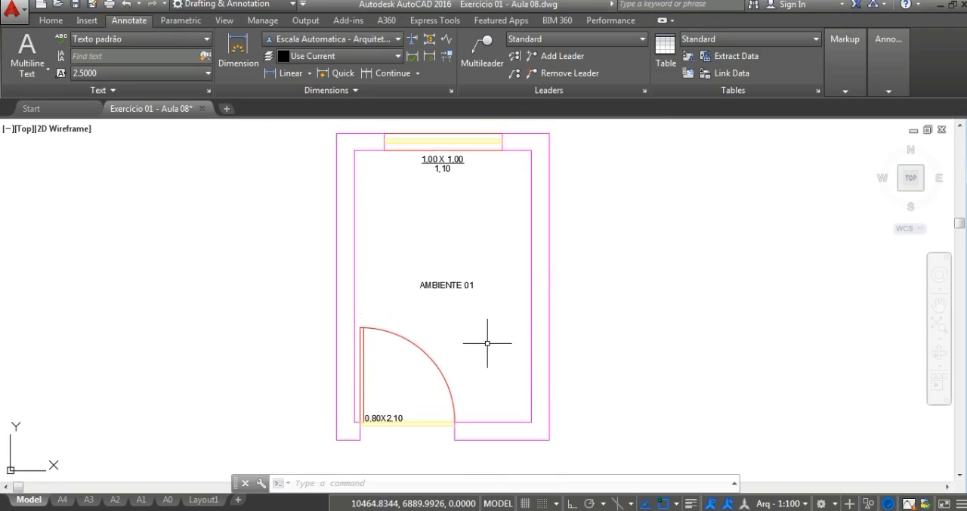